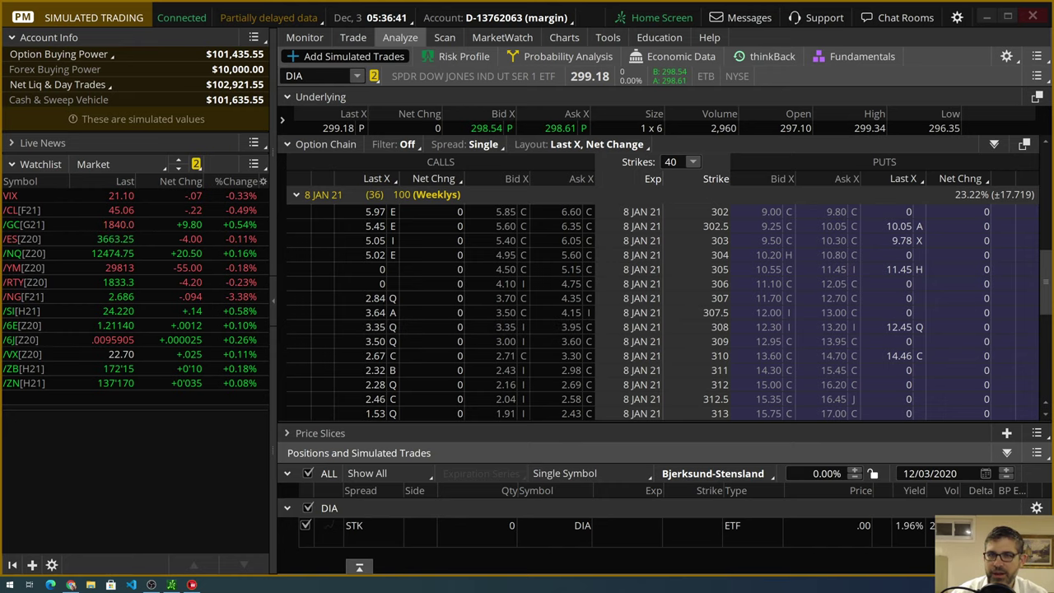
- Review the open positions in the position statement and collapse the QQQ position
click(305, 38)
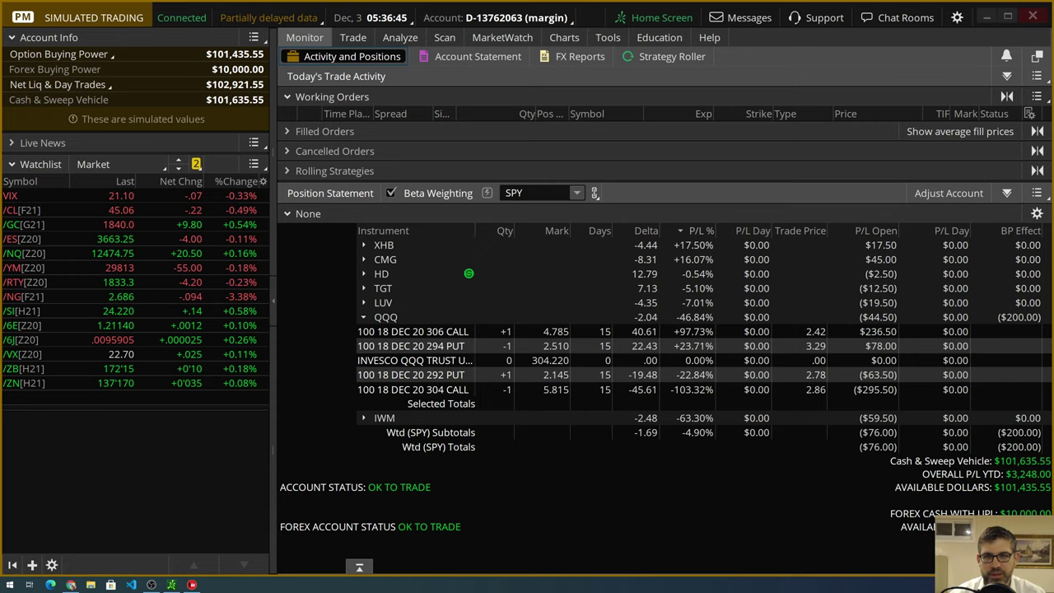
click(364, 317)
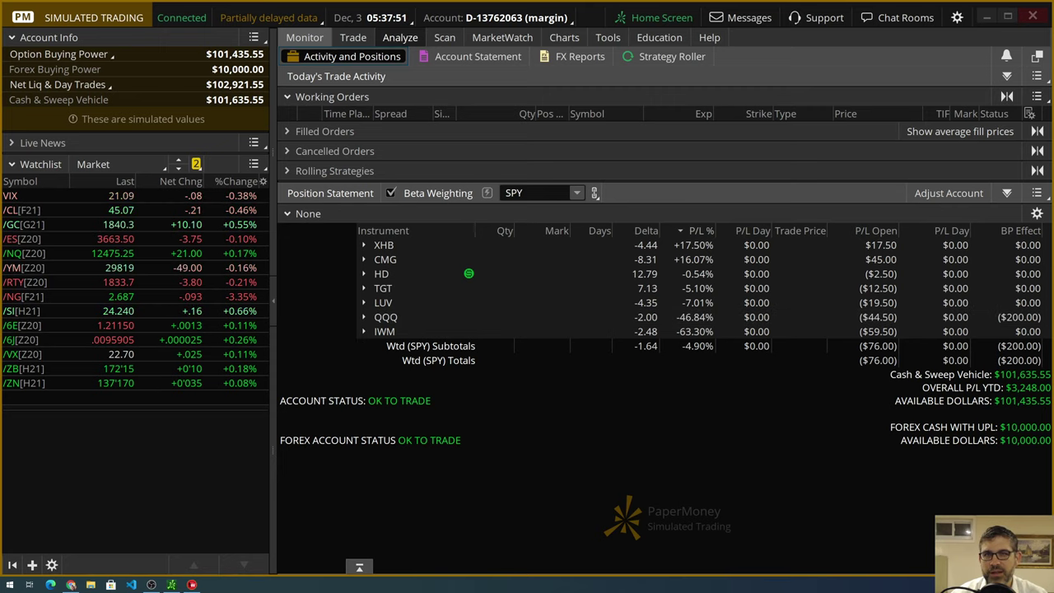
- Return to the DIA option chain analysis and replace the Last X column with Open Interest
click(401, 37)
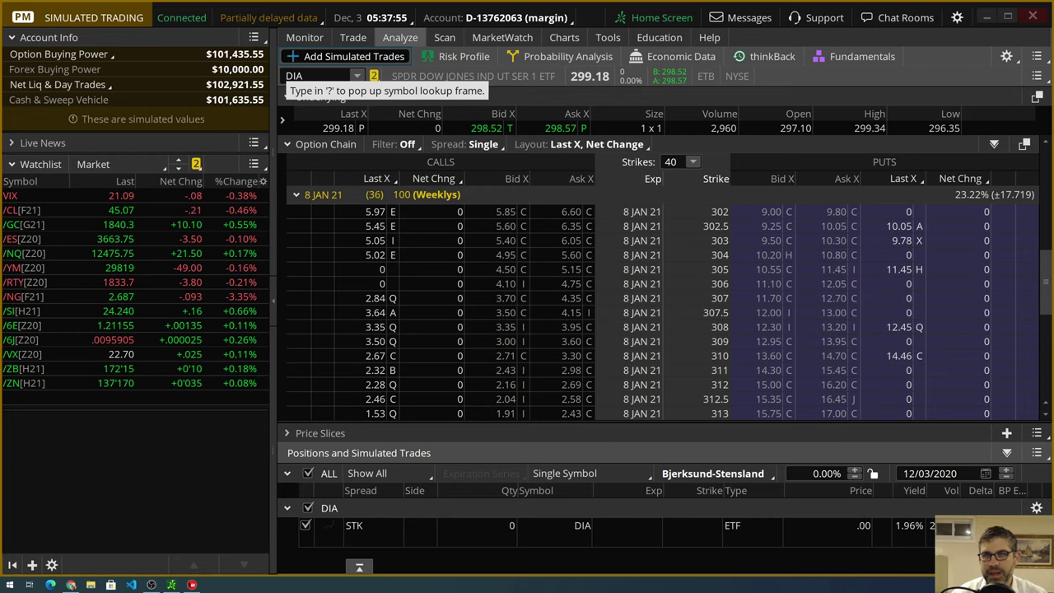
click(301, 76)
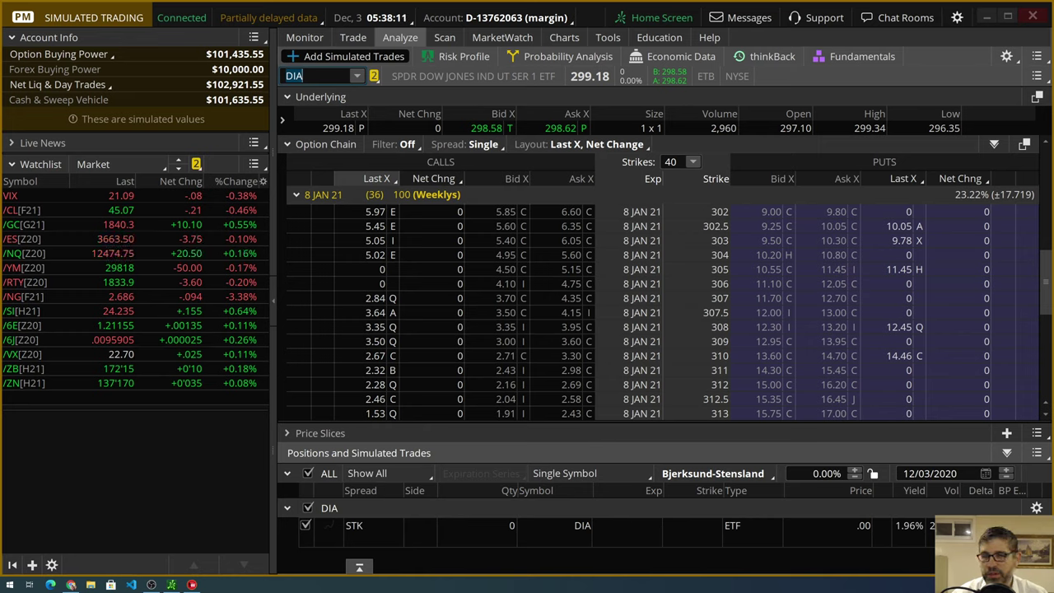
right_click(371, 178)
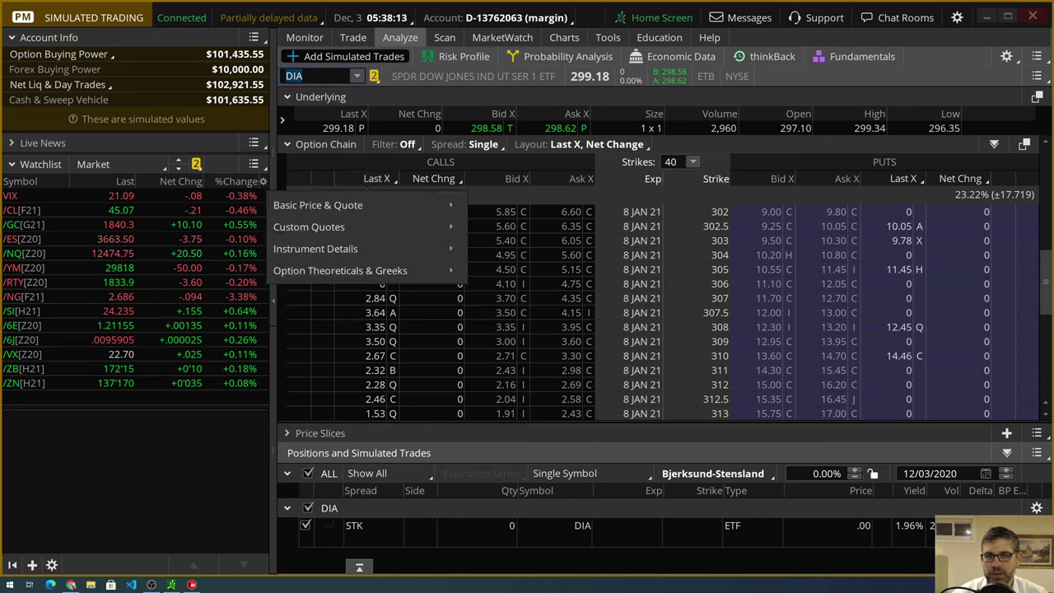
mouse_move(370, 270)
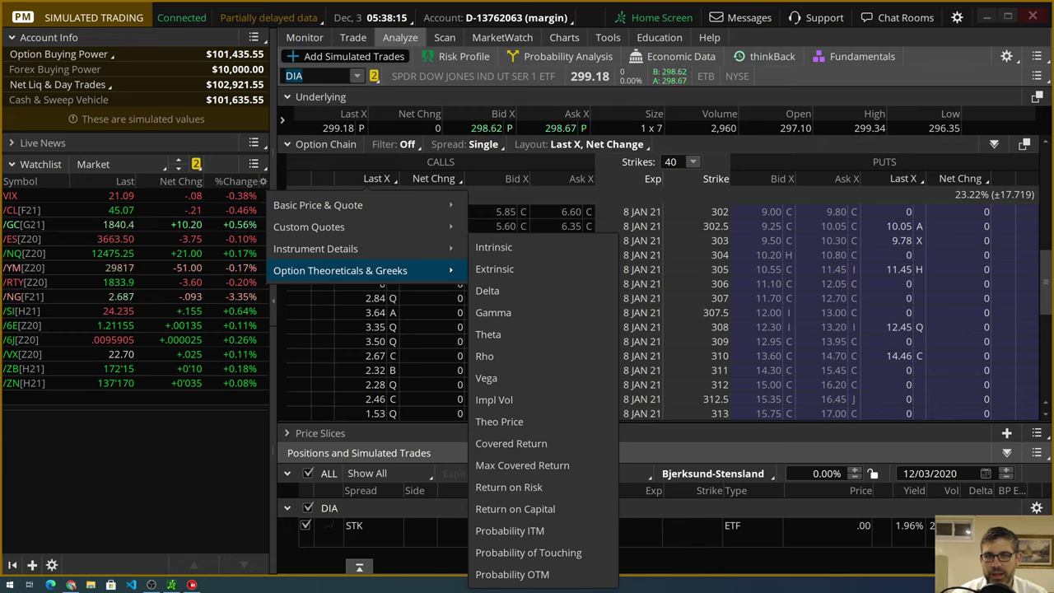
mouse_move(330, 226)
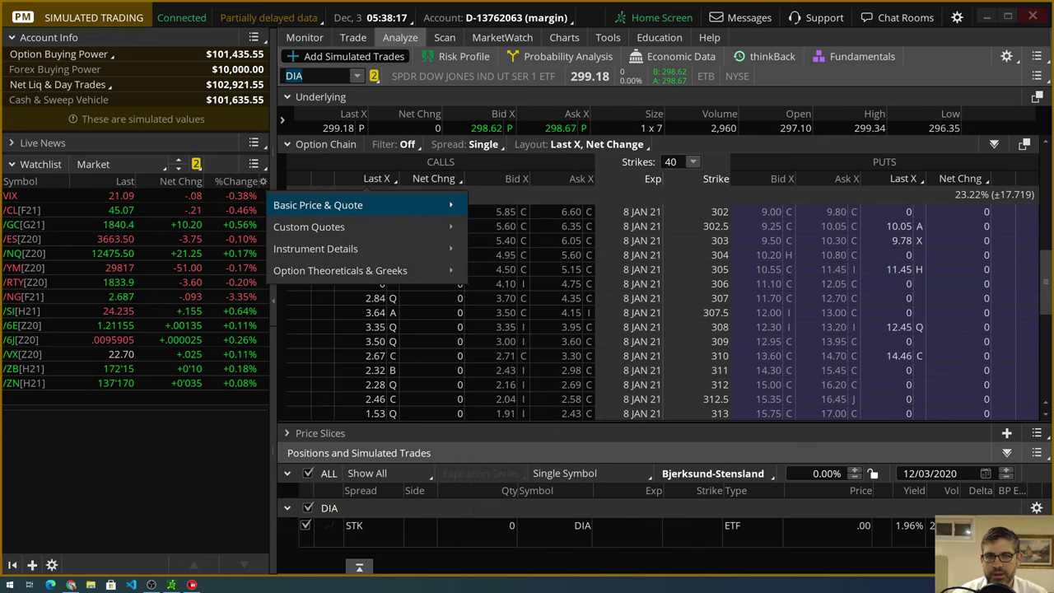
mouse_move(363, 205)
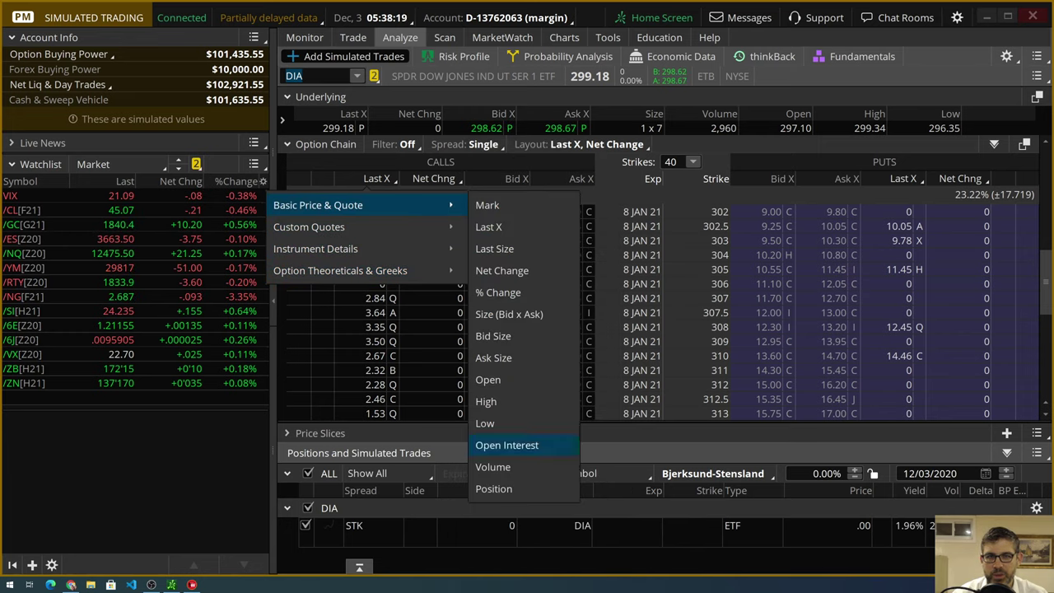
click(506, 445)
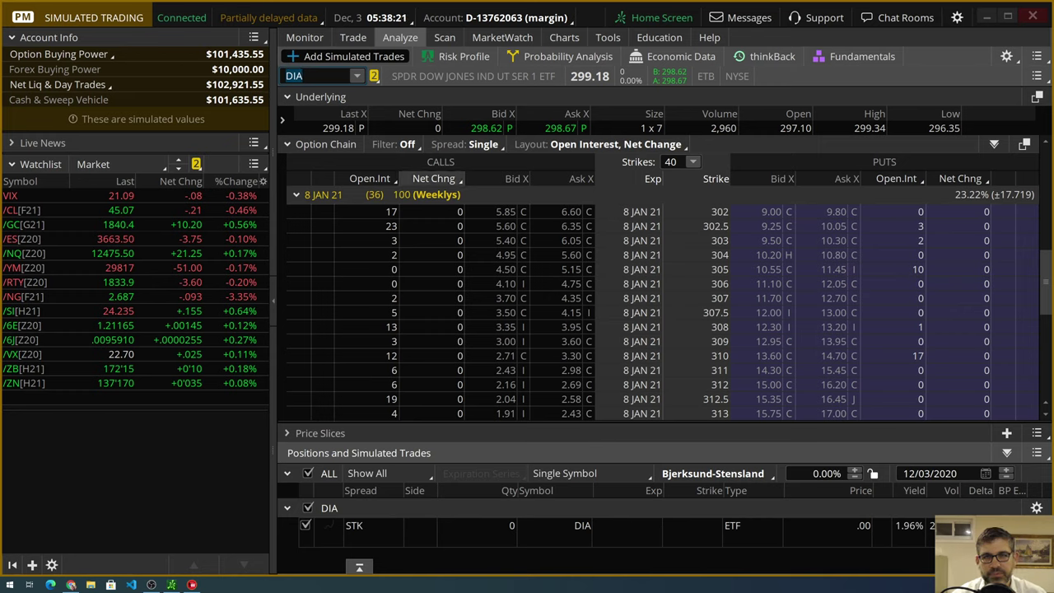
- Replace the Net Change column of the DIA option chain with Delta
click(433, 178)
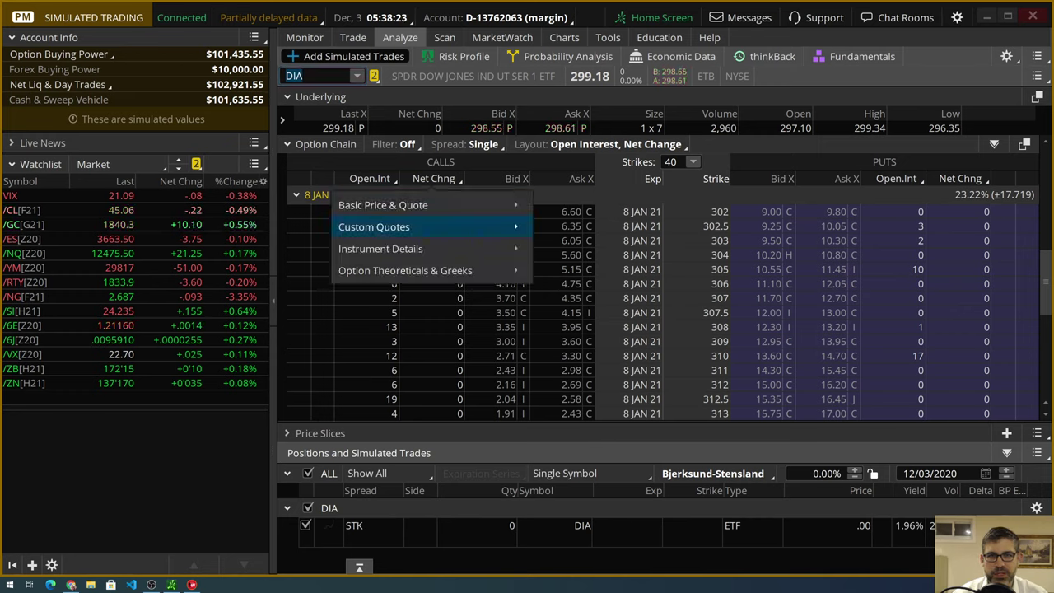
mouse_move(412, 271)
click(569, 291)
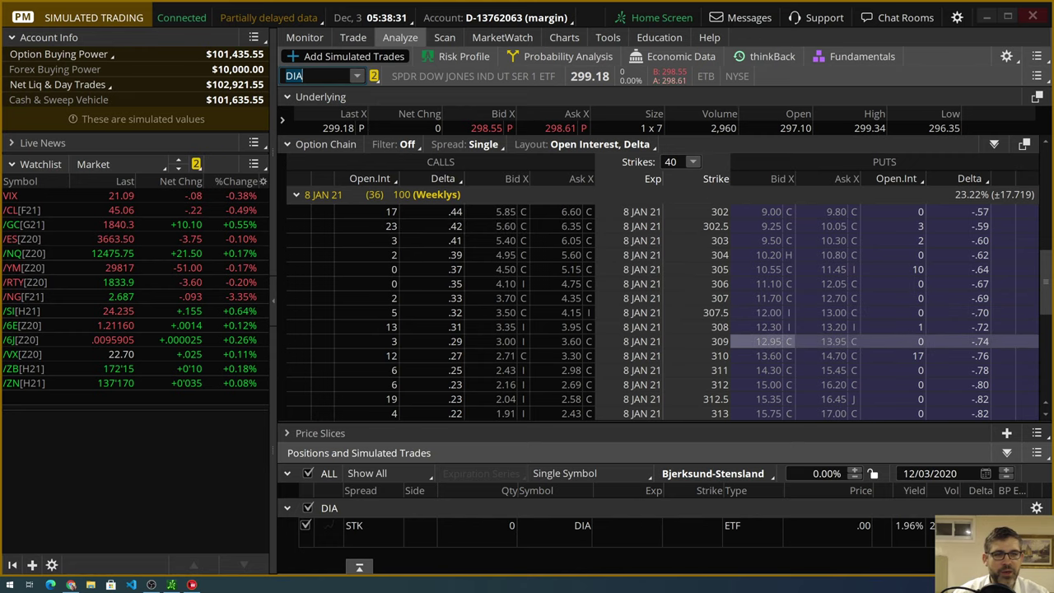
- Examine the open interest and deltas across the strikes of the 8 JAN 21 weekly expiration
scroll(824, 240, up, 4)
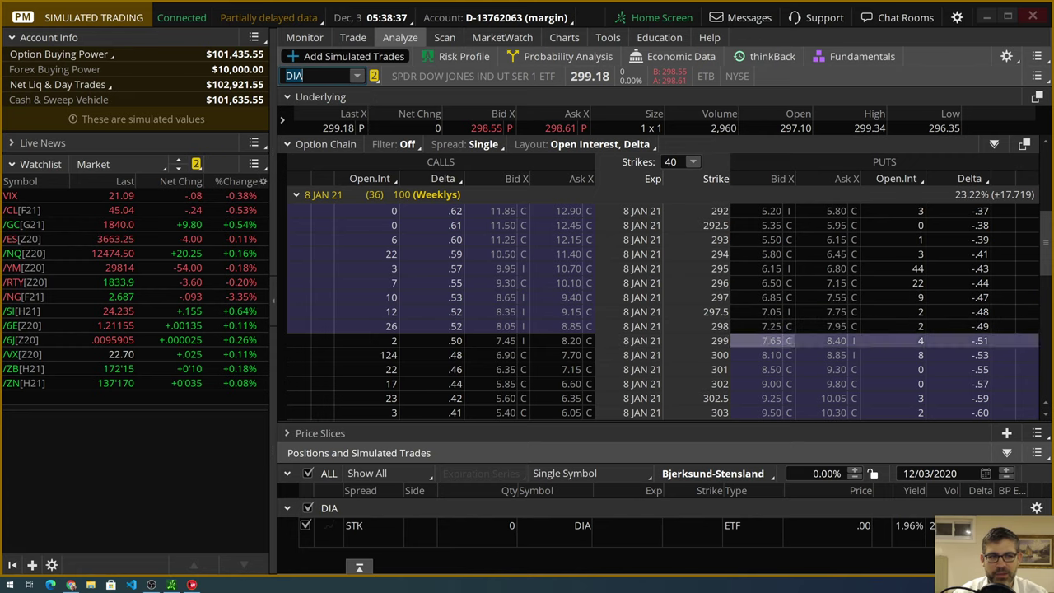
scroll(824, 317, down, 1)
scroll(824, 306, down, 4)
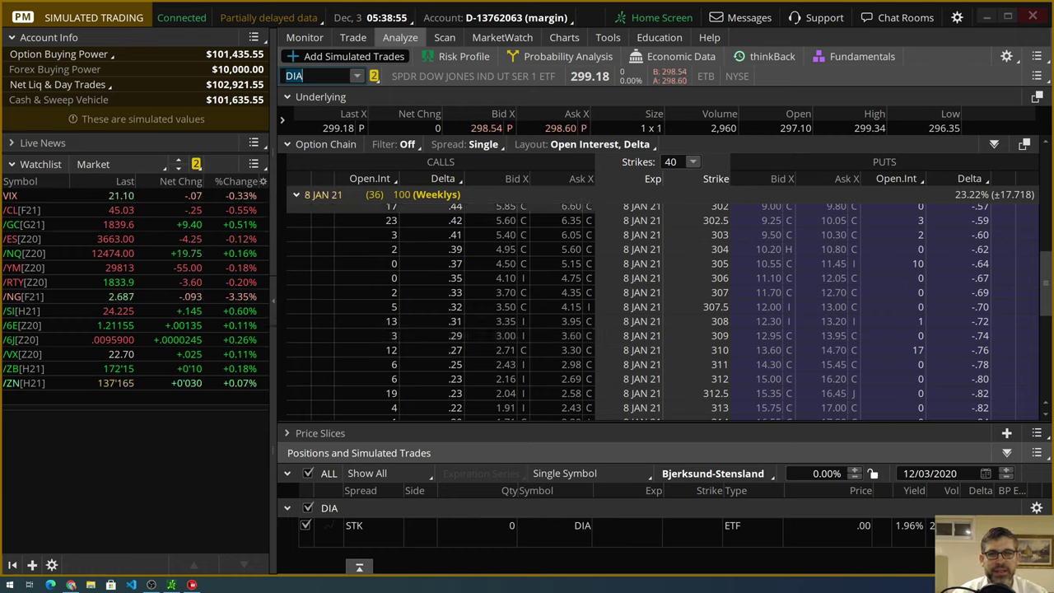
- Examine the open interest and deltas of the 15 JAN 21 expiration for comparison, and collapse that expiration
key(Return)
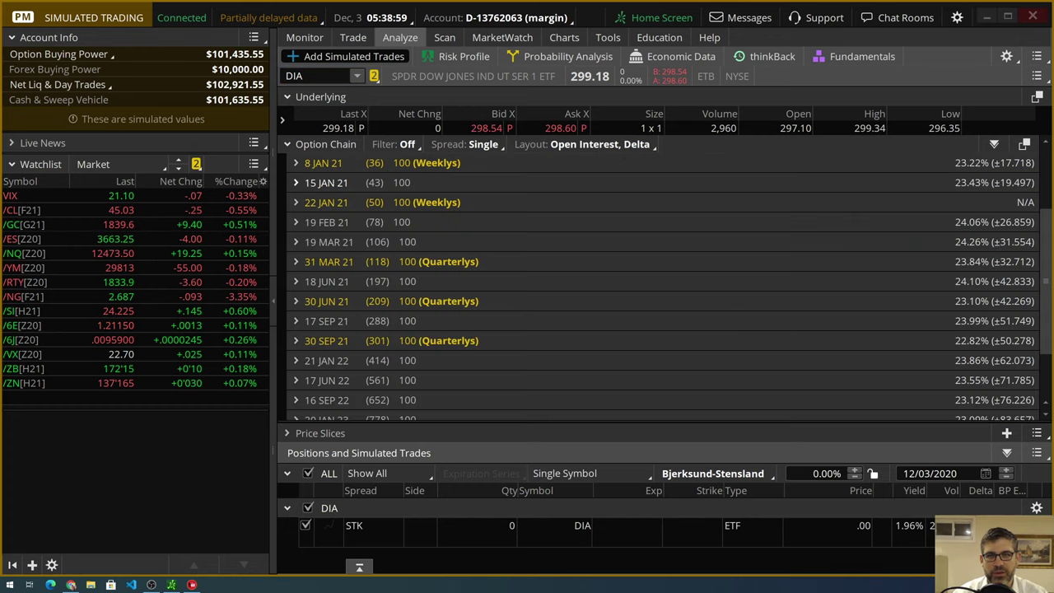
click(326, 182)
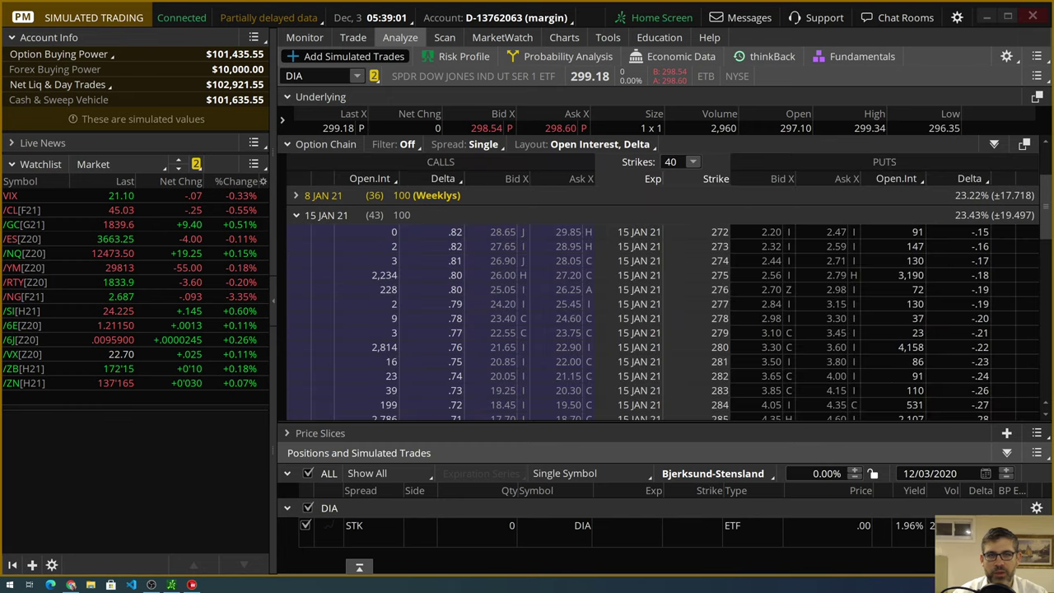
scroll(659, 313, down, 8)
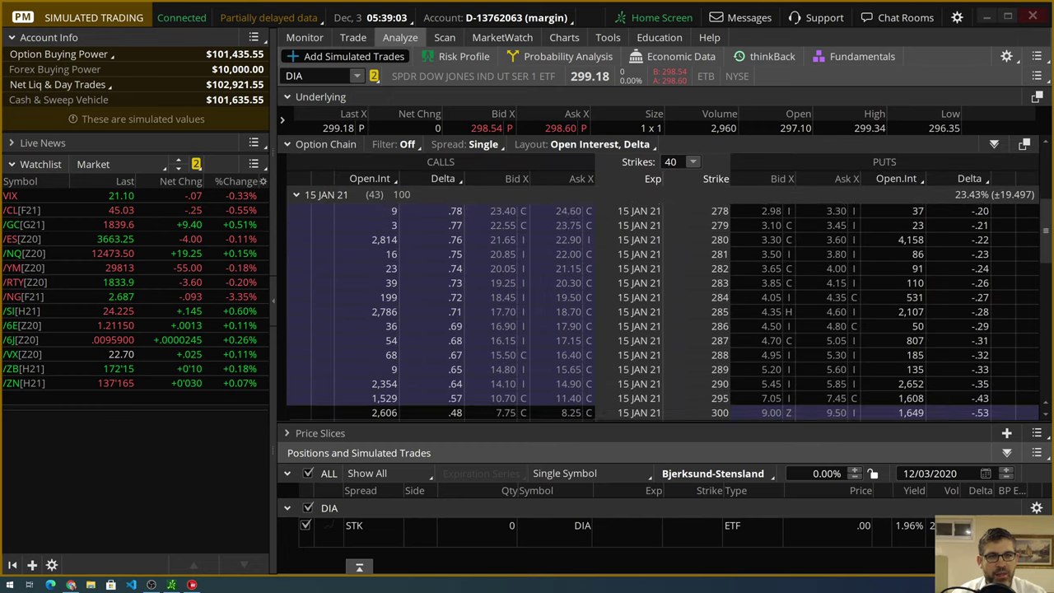
scroll(659, 313, up, 2)
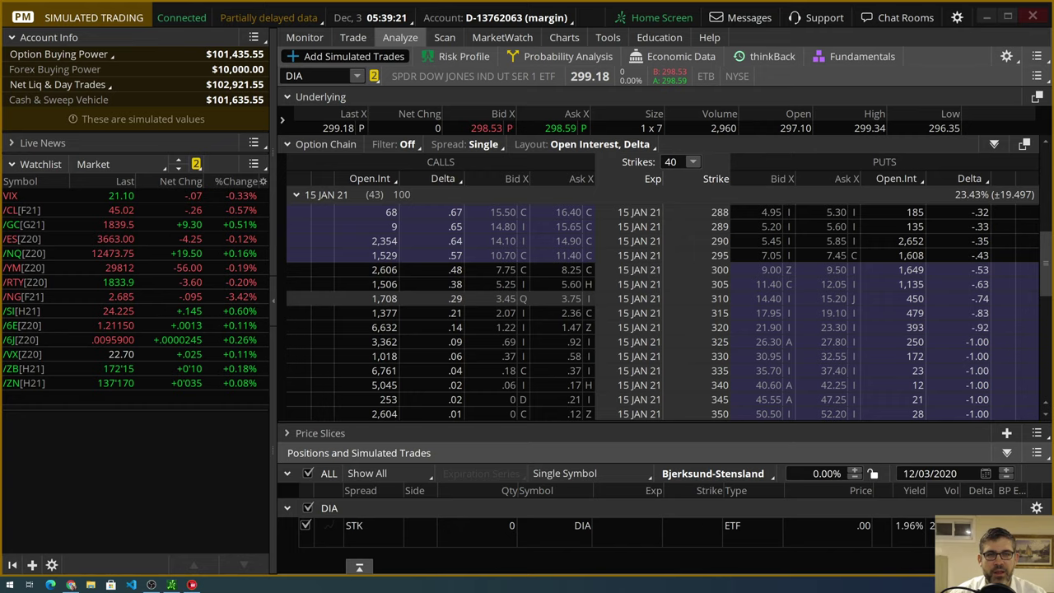
click(324, 195)
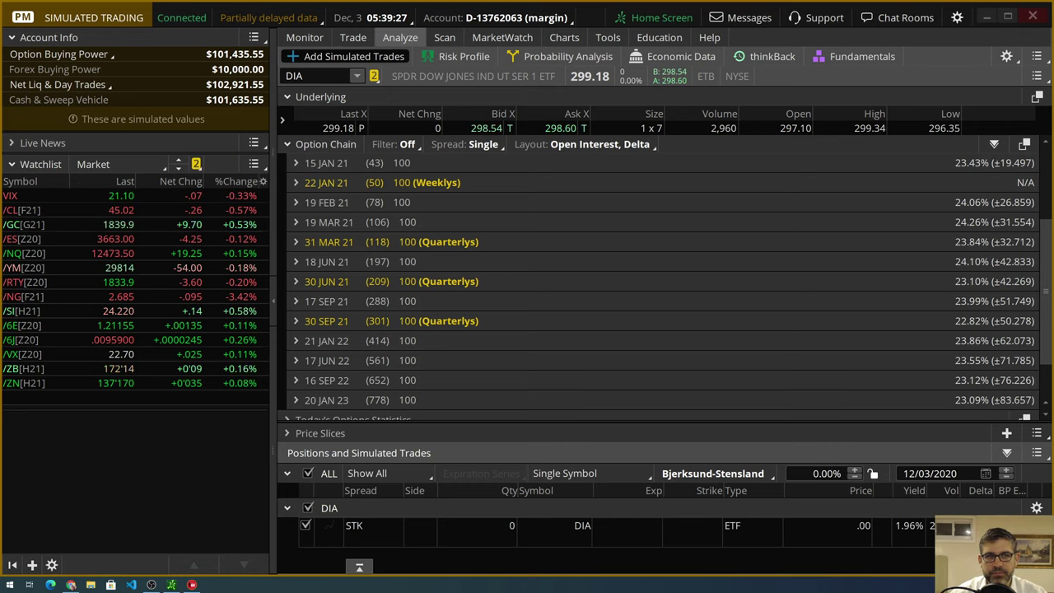
- Expand the 8 JAN 21 weekly expiration again and look over its strikes
scroll(659, 288, up, 1)
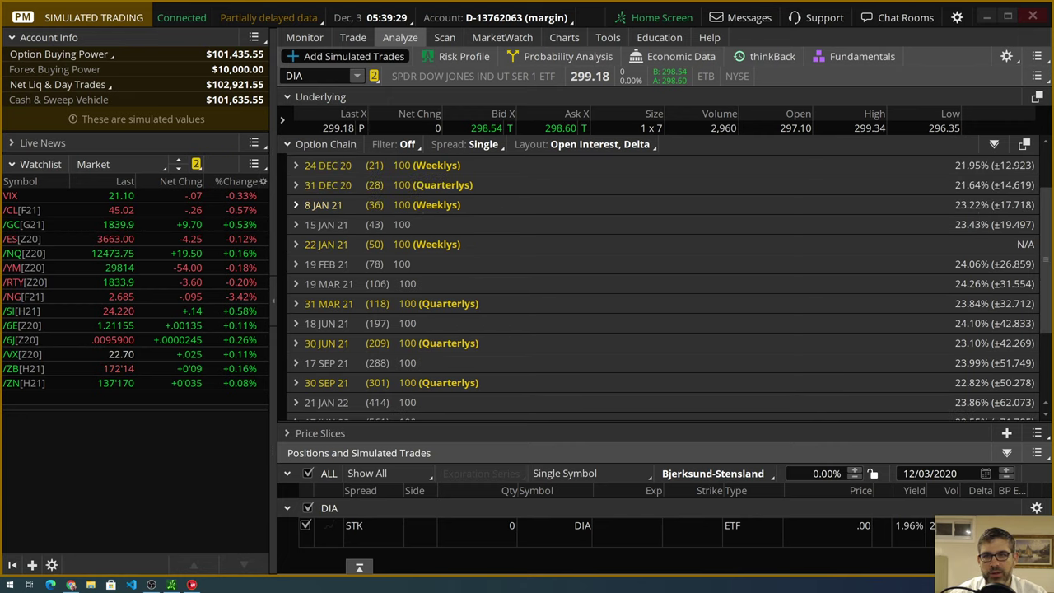
click(323, 205)
scroll(659, 288, down, 1)
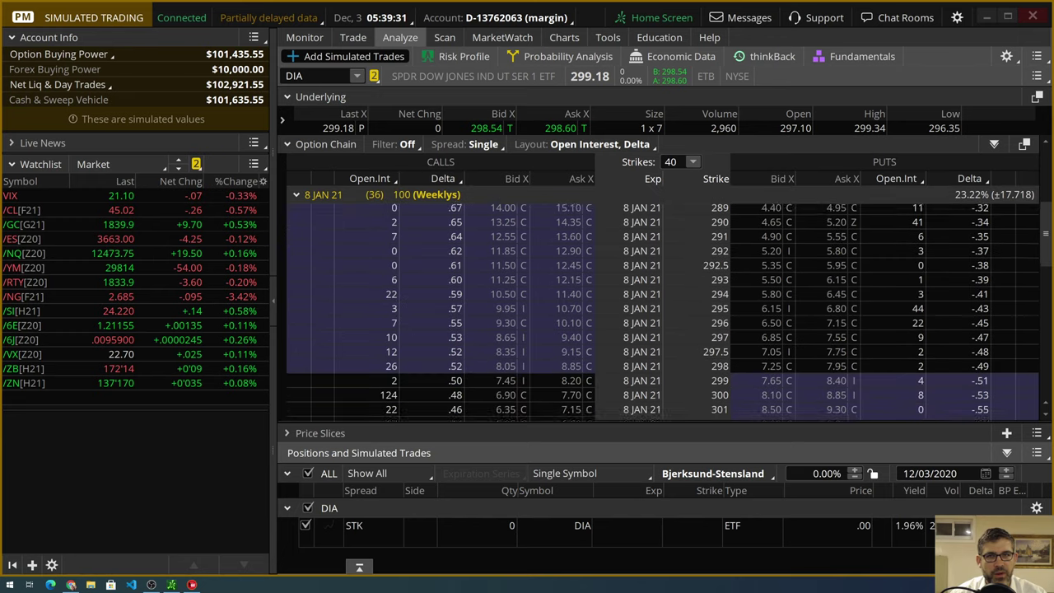
scroll(659, 313, up, 3)
scroll(659, 313, down, 1)
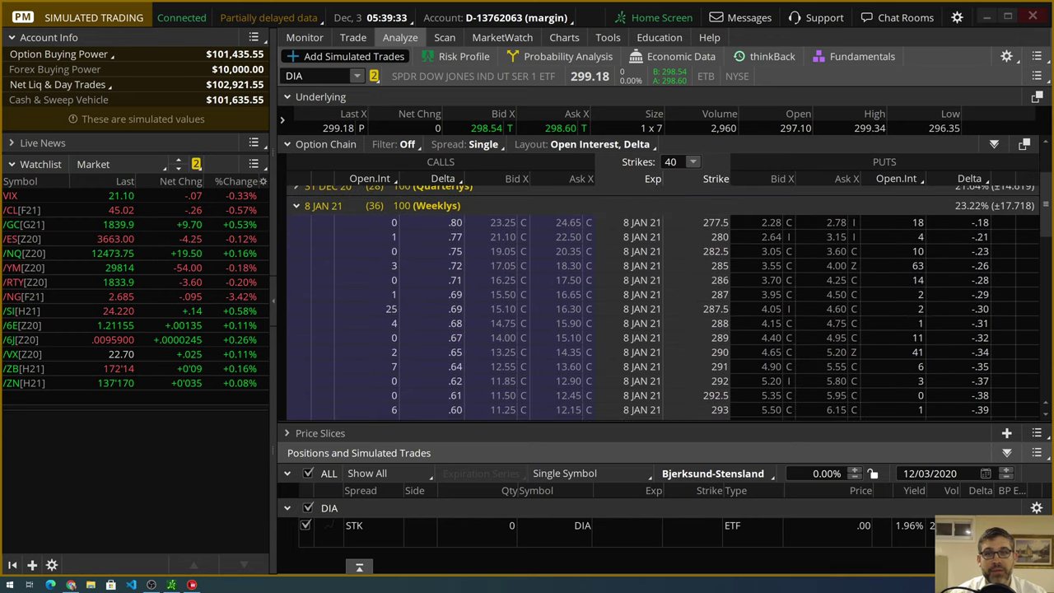
scroll(659, 313, up, 2)
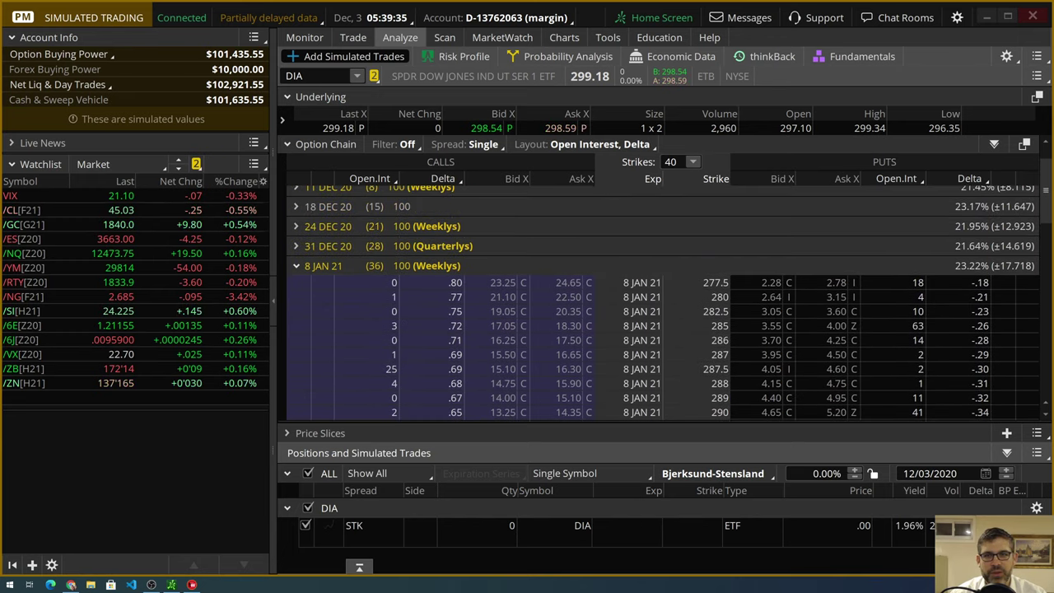
- Add a simulated 8 JAN 21 vertical call spread on DIA, selling the 309 call and buying the 311 call
scroll(659, 313, down, 1)
scroll(659, 313, down, 3)
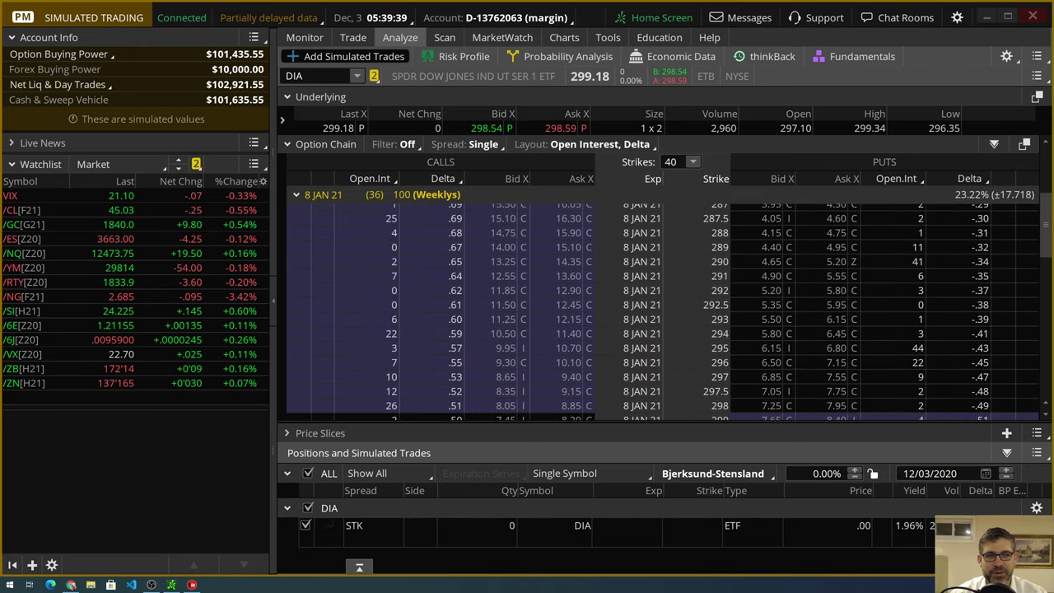
scroll(659, 346, down, 2)
scroll(494, 320, down, 5)
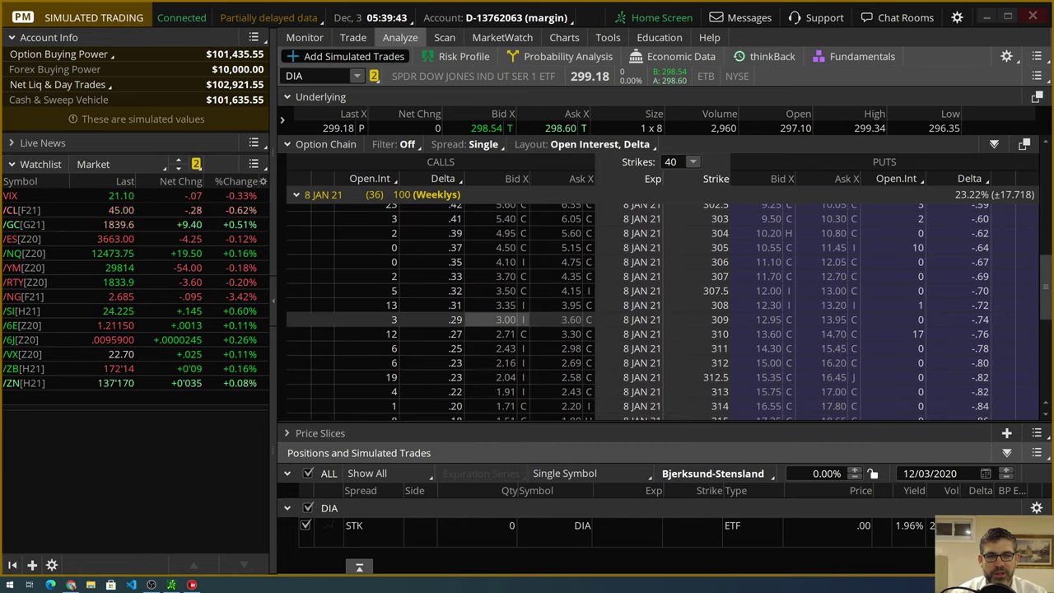
click(504, 320)
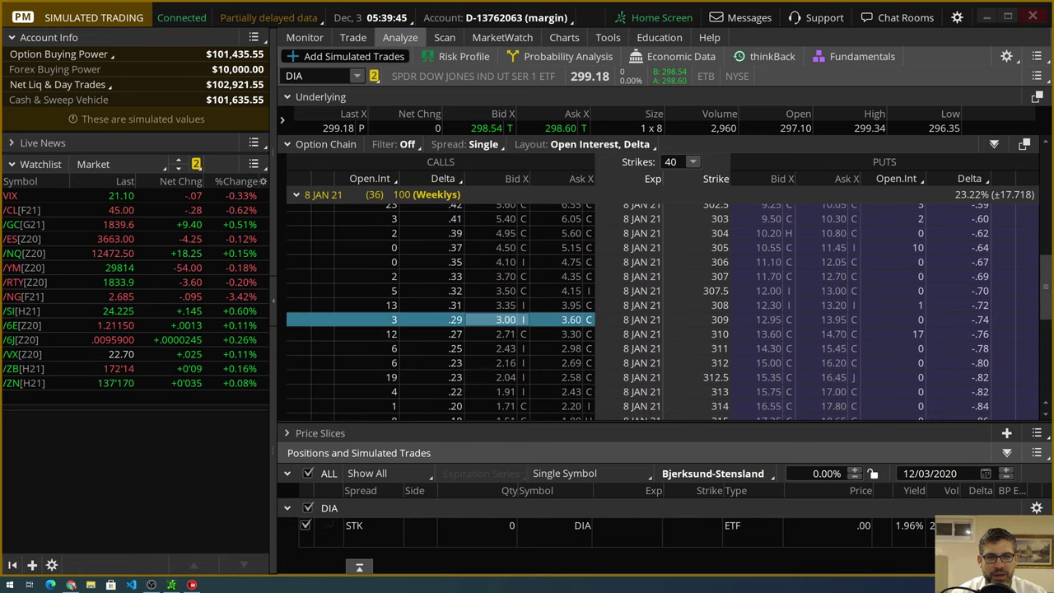
key(alt)
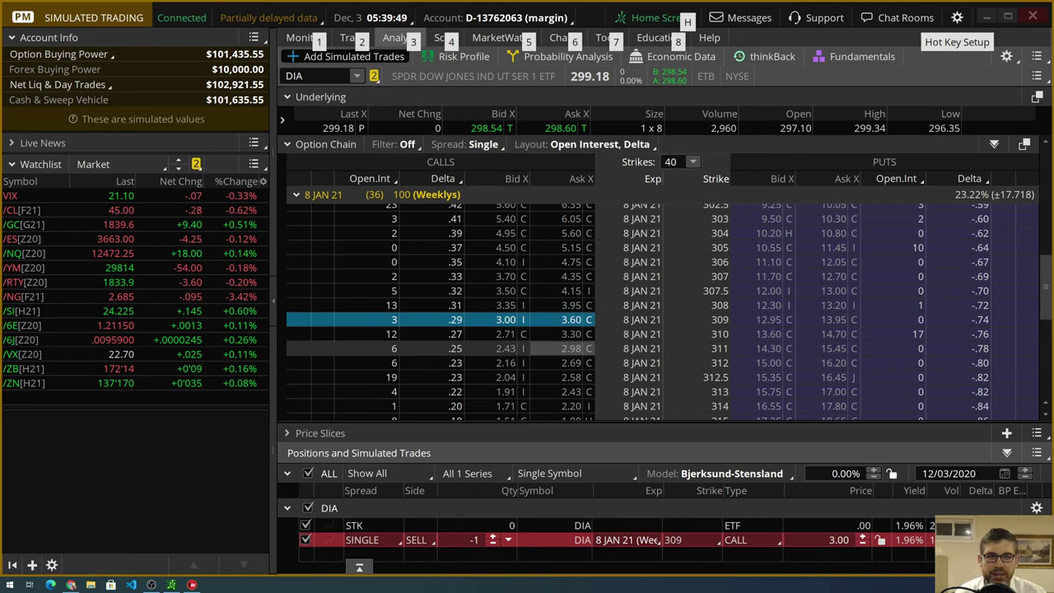
click(560, 349)
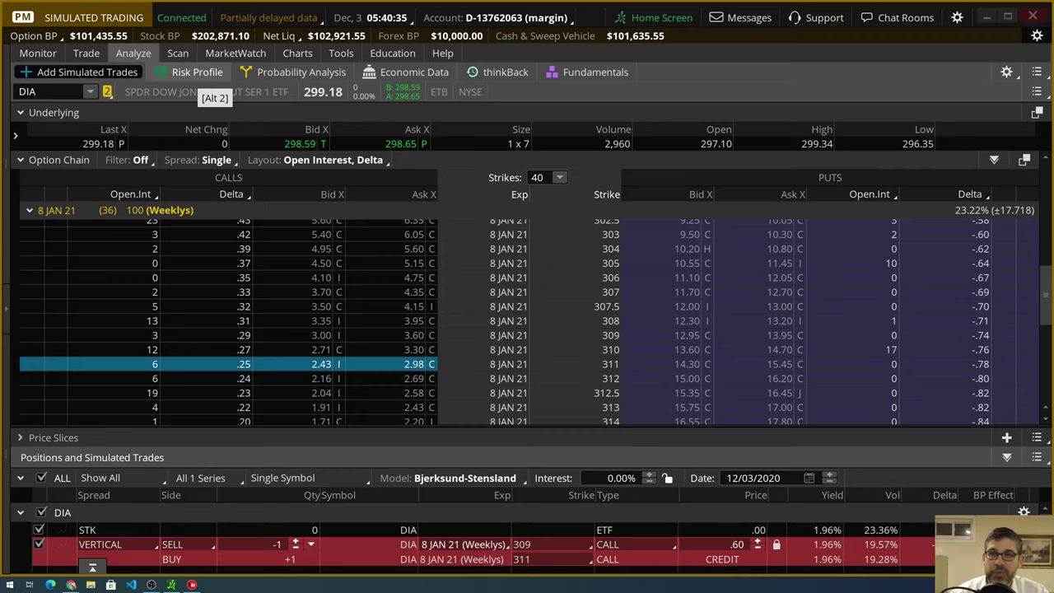
- Show the risk profile of the call spread and set its chart date to 01/09/2021
click(197, 71)
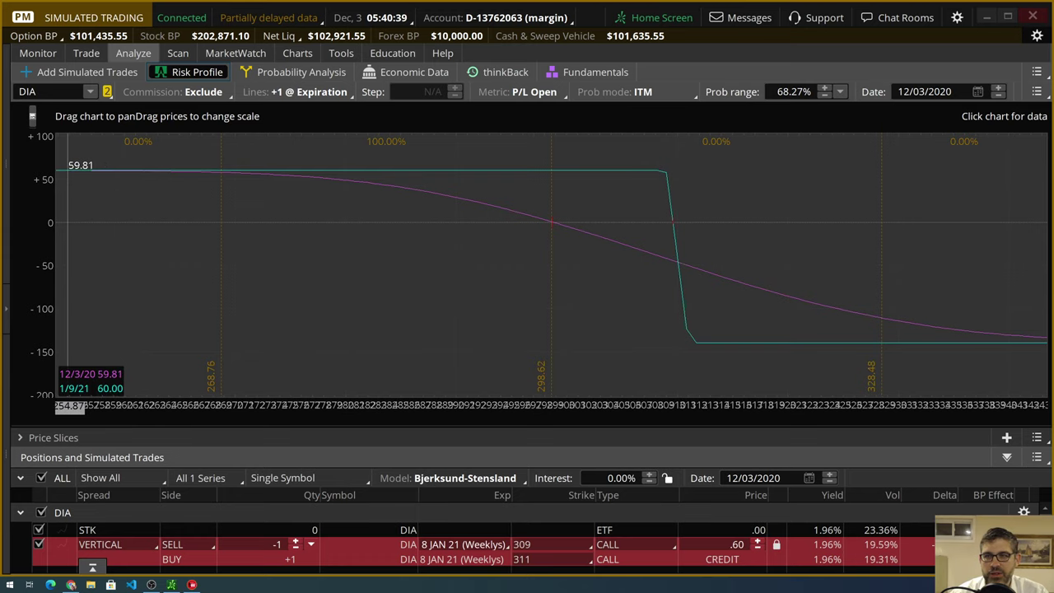
click(978, 91)
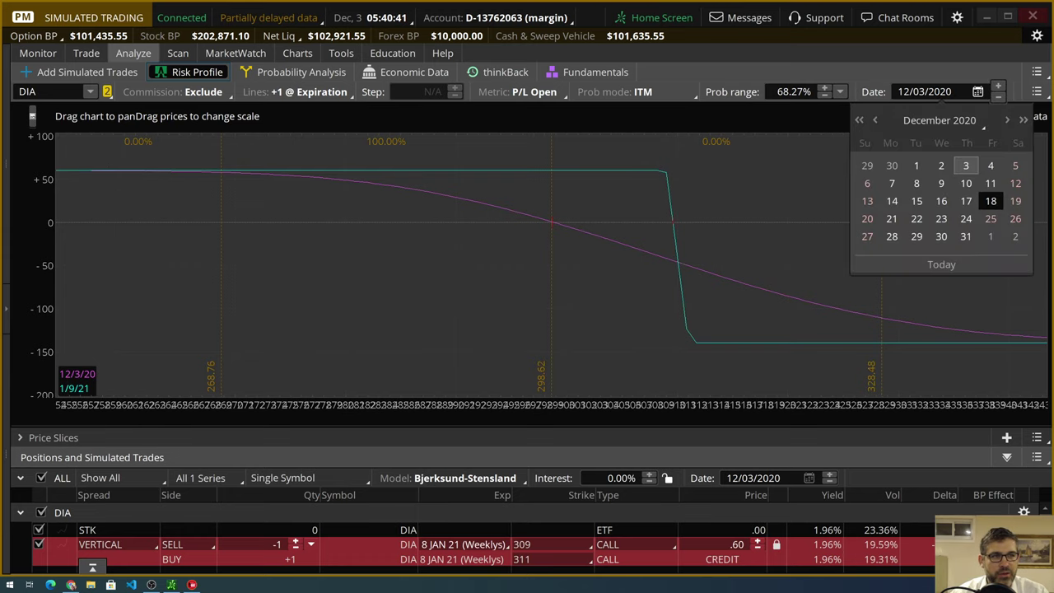
click(1008, 120)
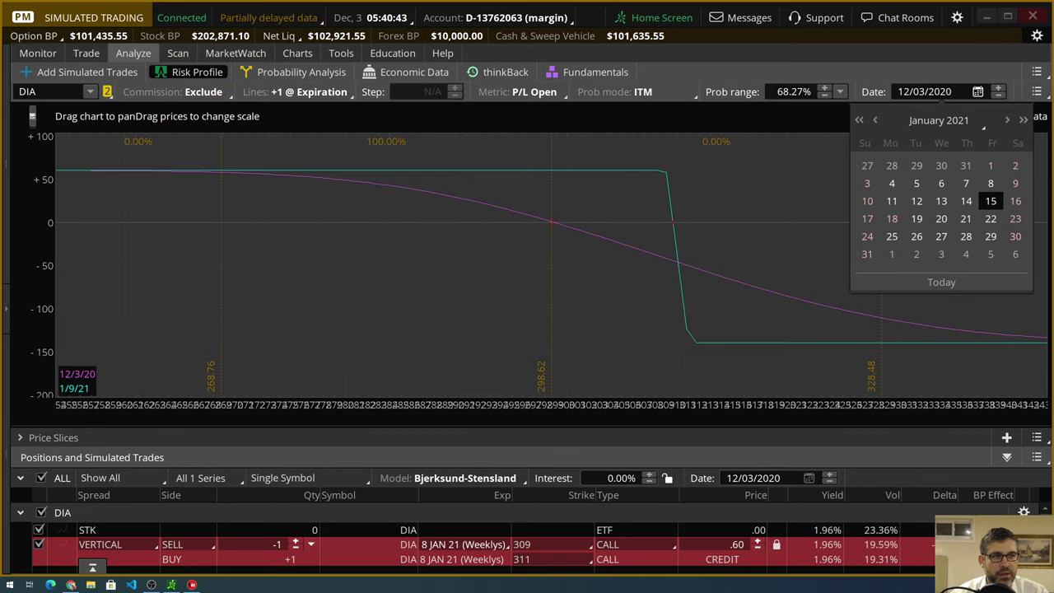
click(1016, 183)
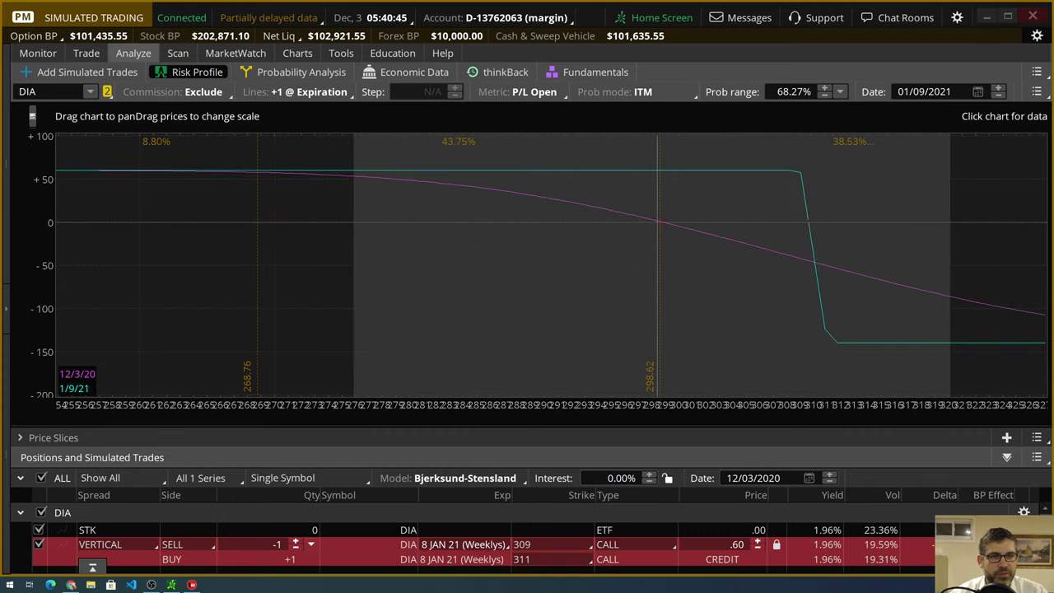
- Set the risk profile's price slices to Break Even for the call spread
scroll(550, 264, up, 3)
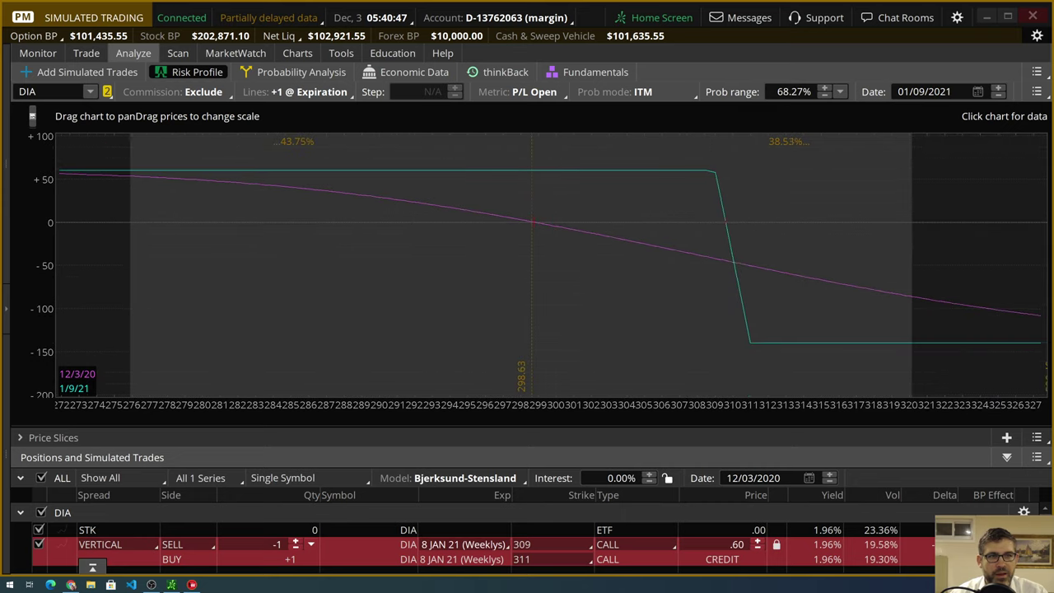
scroll(659, 247, up, 3)
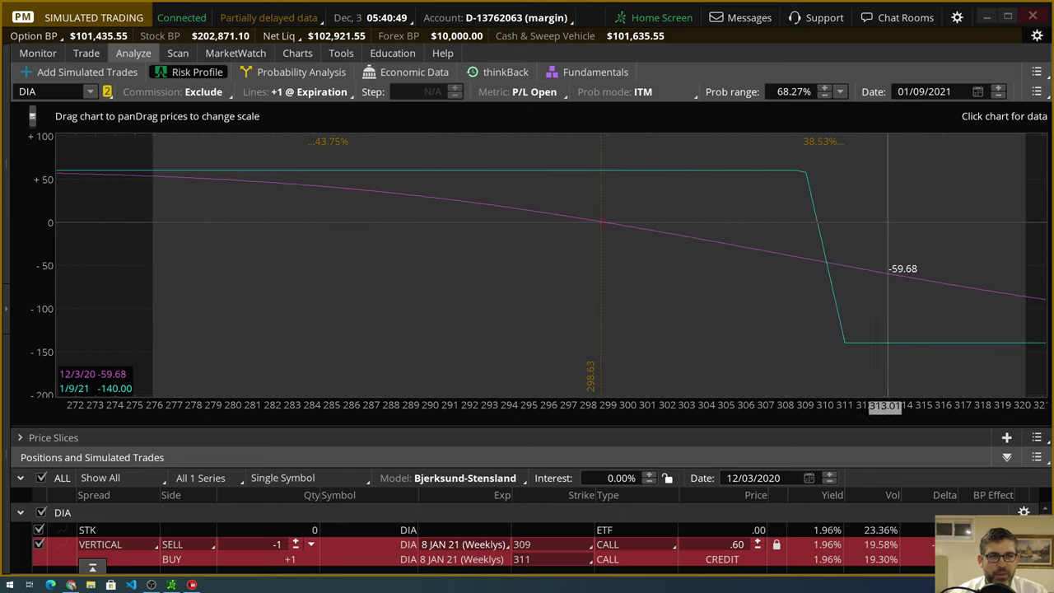
click(1037, 438)
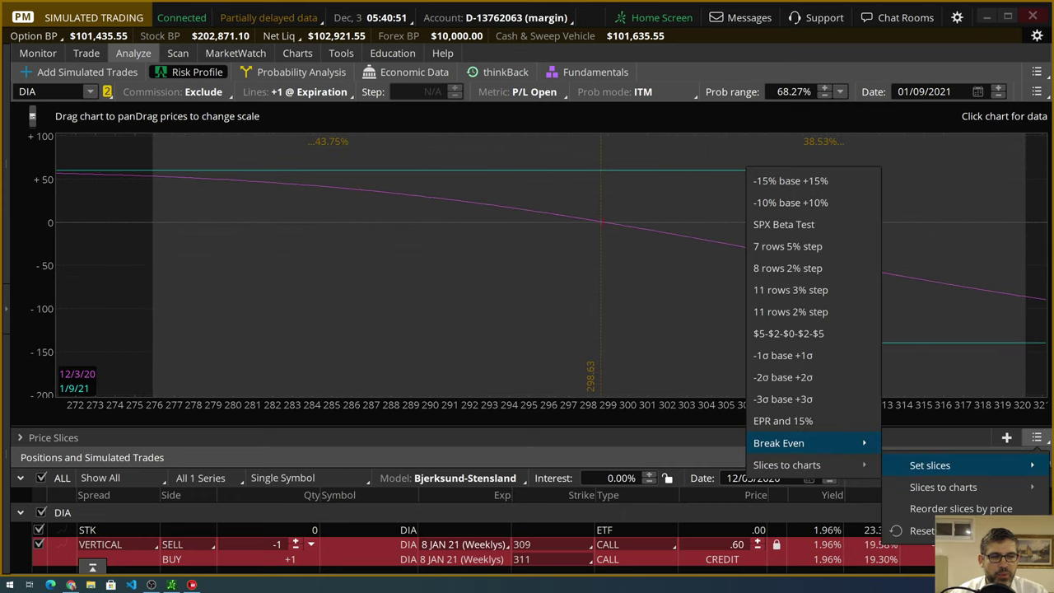
click(906, 463)
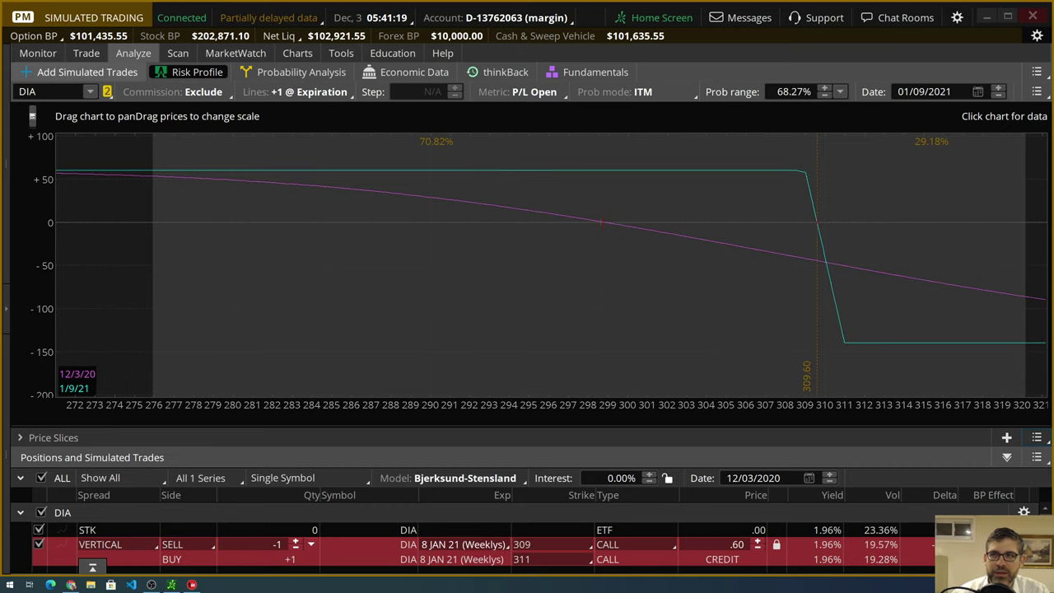
- Review the margin account statement's profits and losses by symbol, sorted by year-to-date P/L, and return to the activity and positions
click(38, 53)
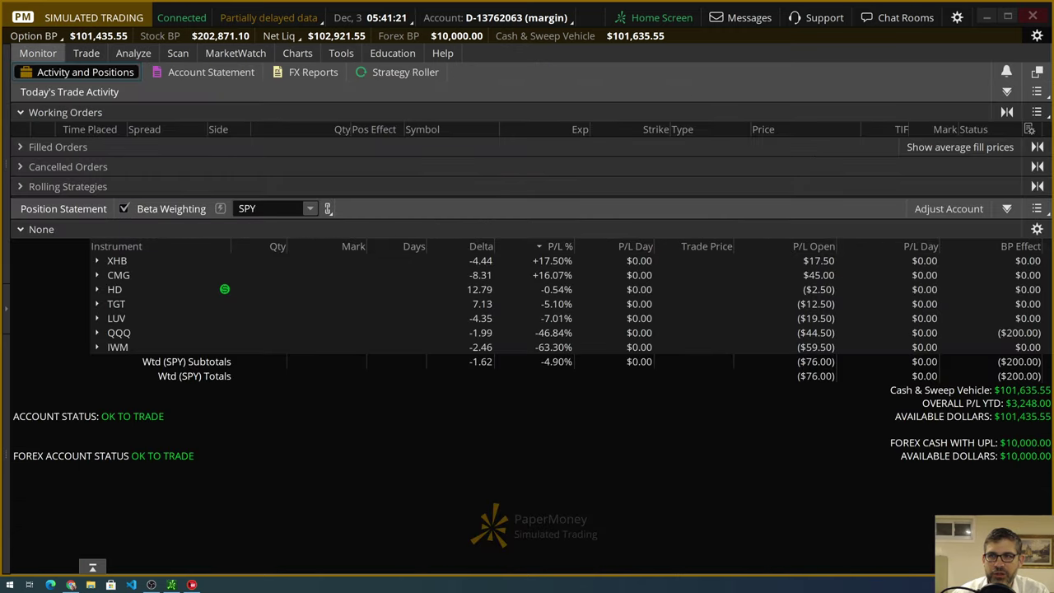
click(211, 72)
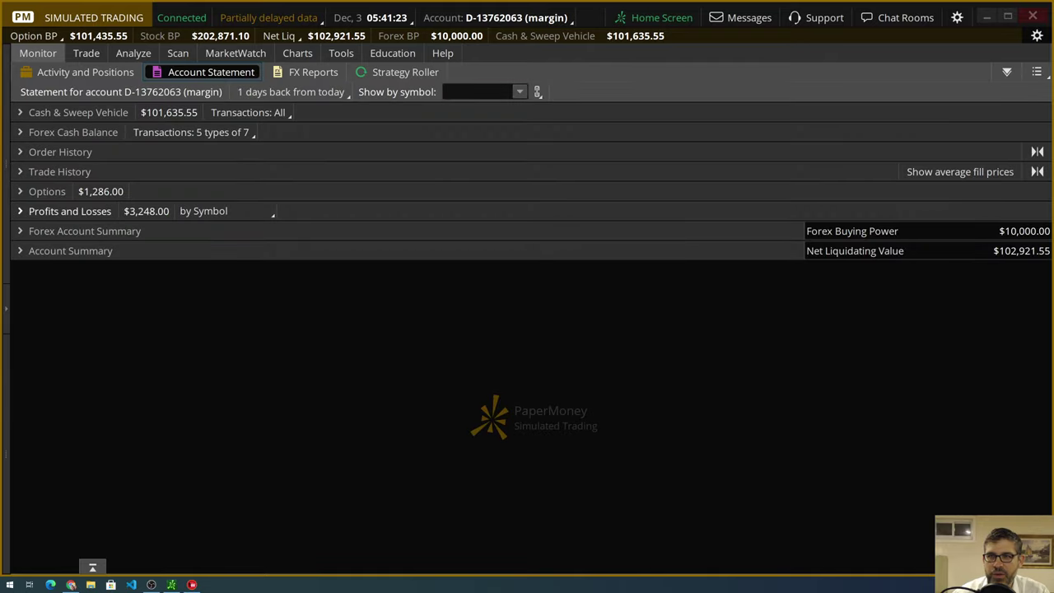
click(70, 211)
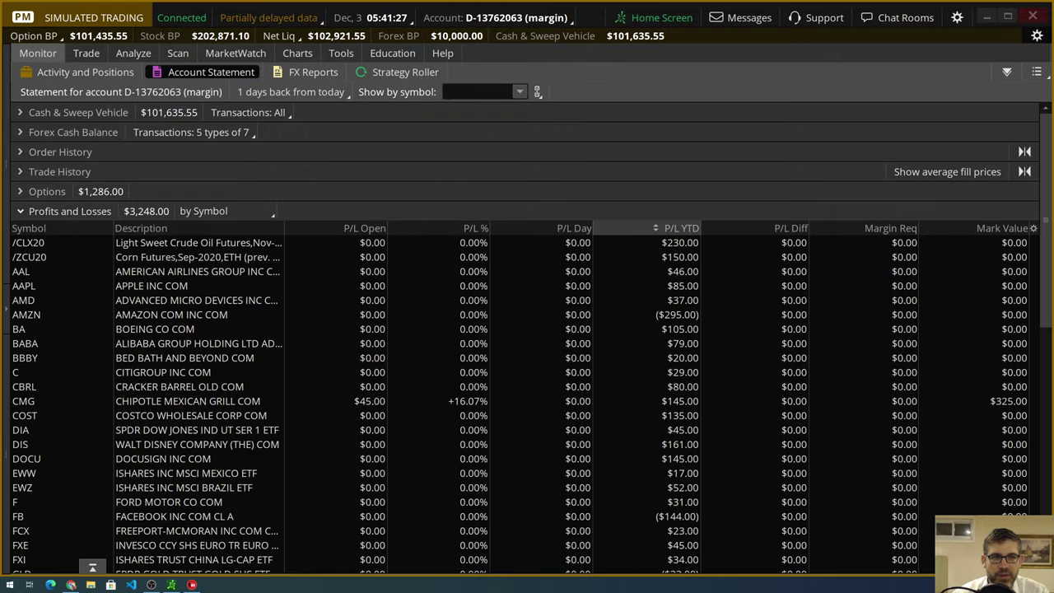
click(678, 229)
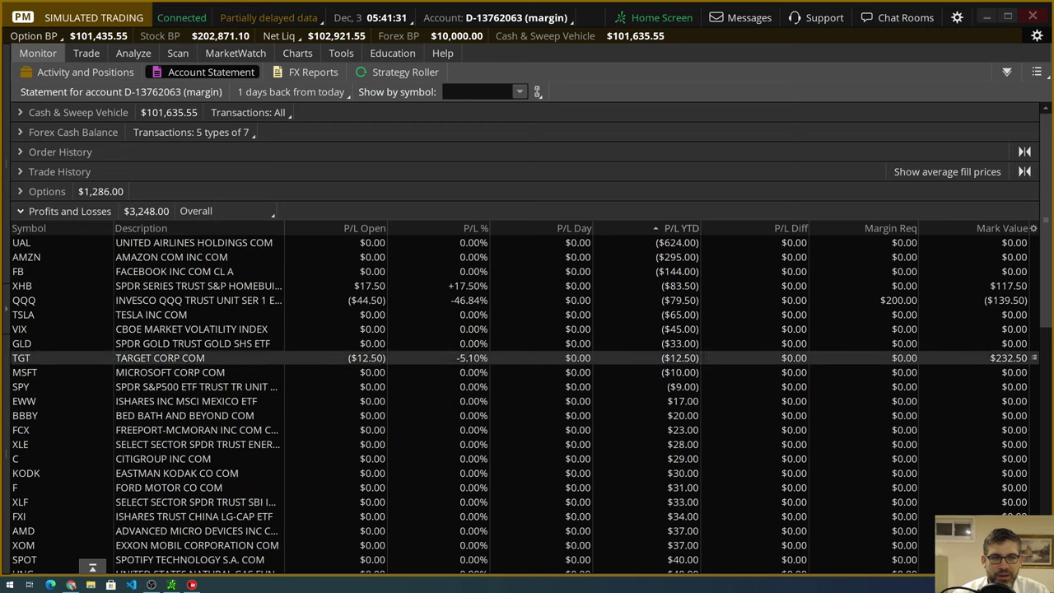
scroll(527, 338, down, 10)
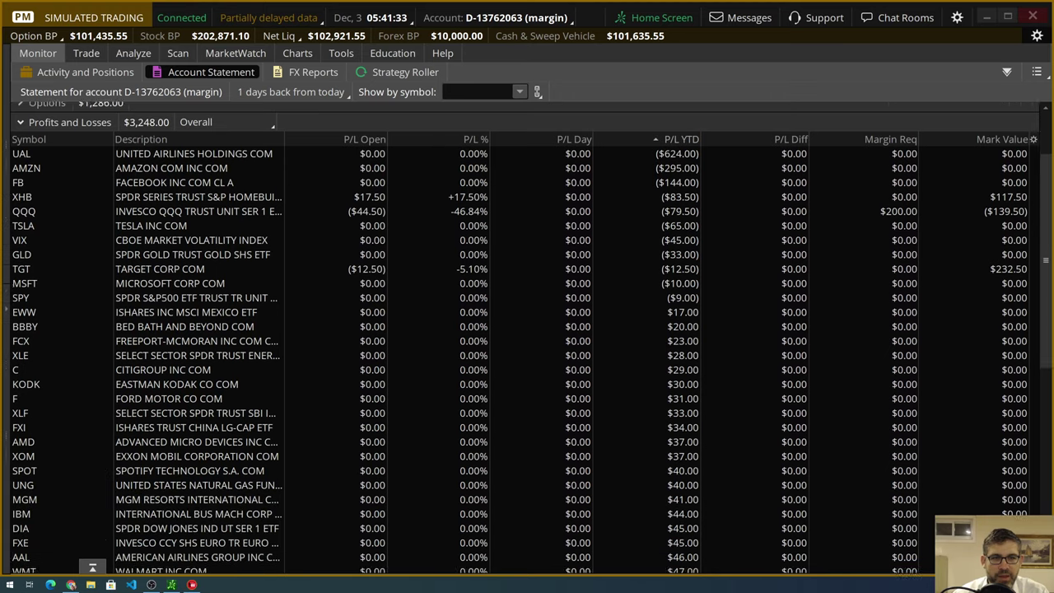
scroll(527, 338, down, 3)
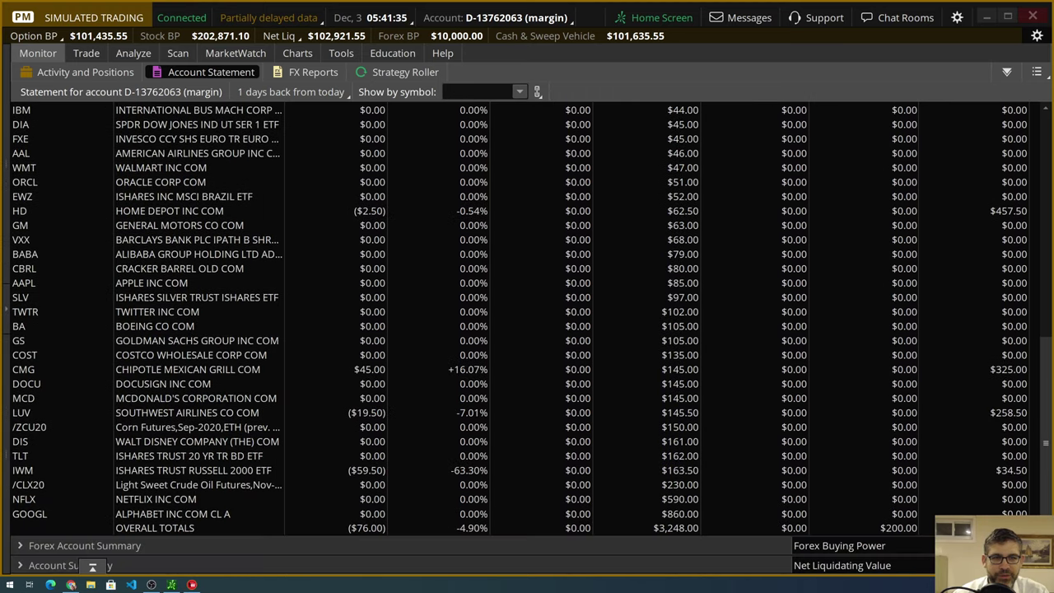
scroll(527, 310, up, 6)
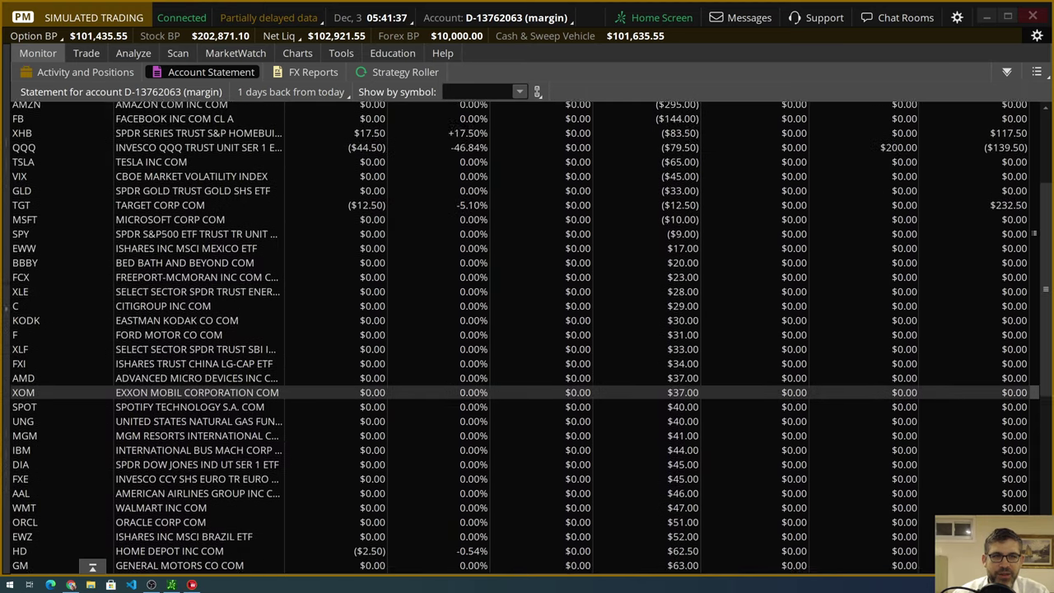
scroll(528, 330, up, 5)
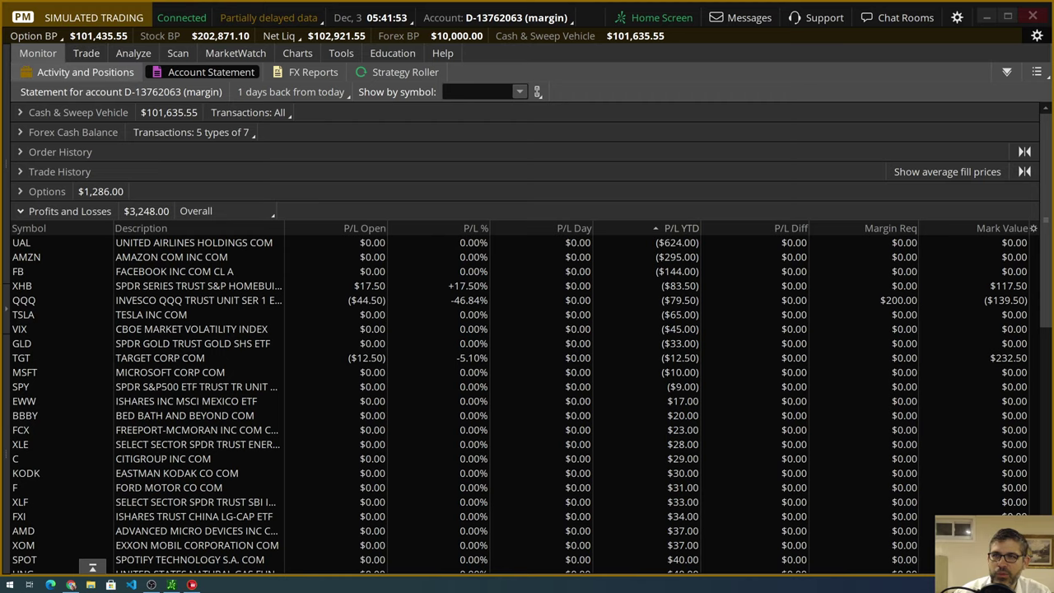
click(82, 72)
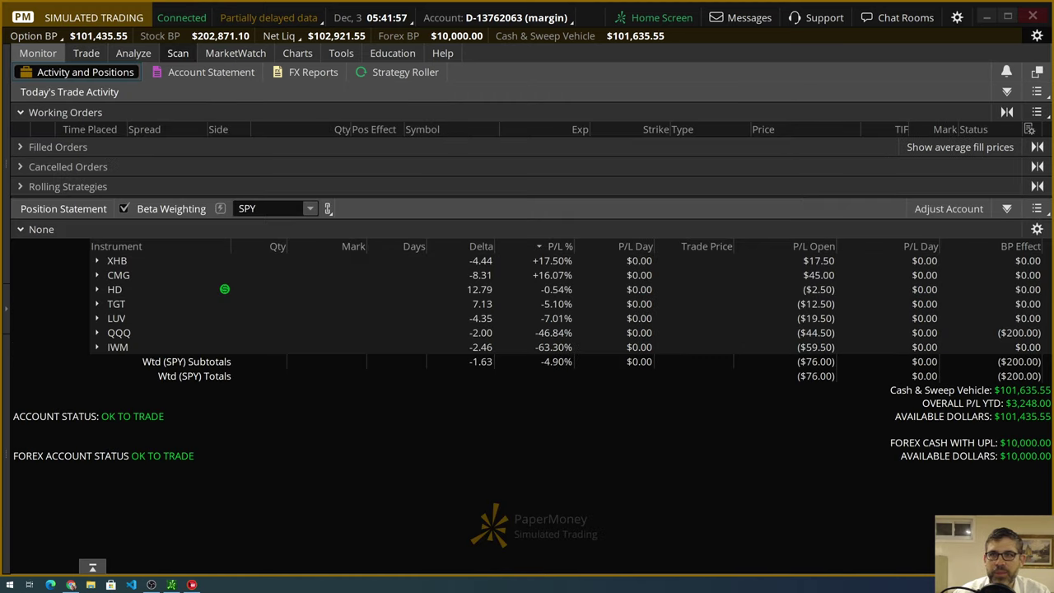
- Send the simulated DIA 8 JAN 21 309/311 call vertical as a single-account sell order at a .60 credit limit
click(133, 53)
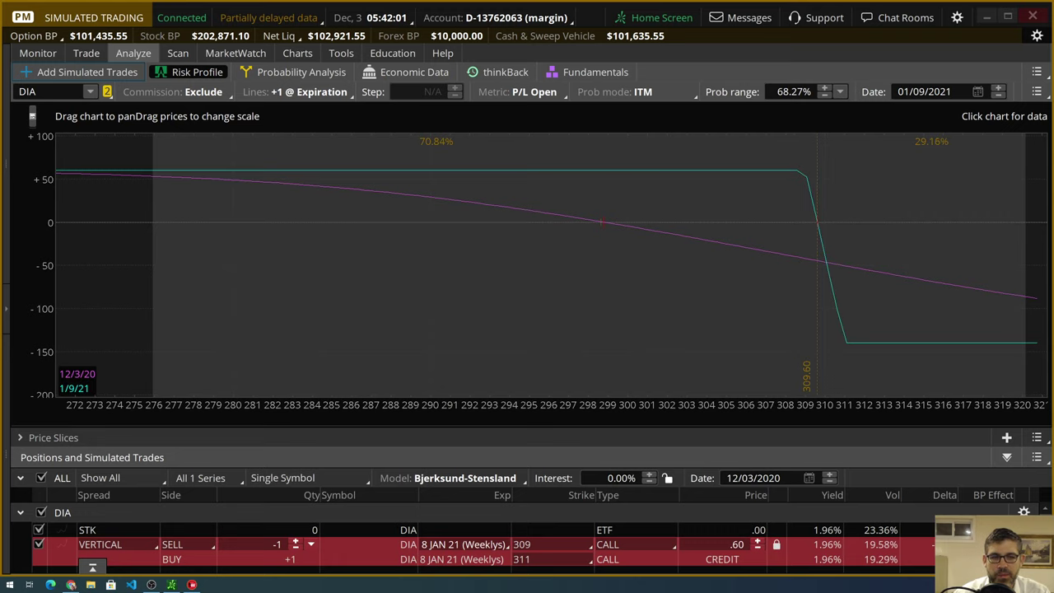
right_click(775, 559)
click(847, 350)
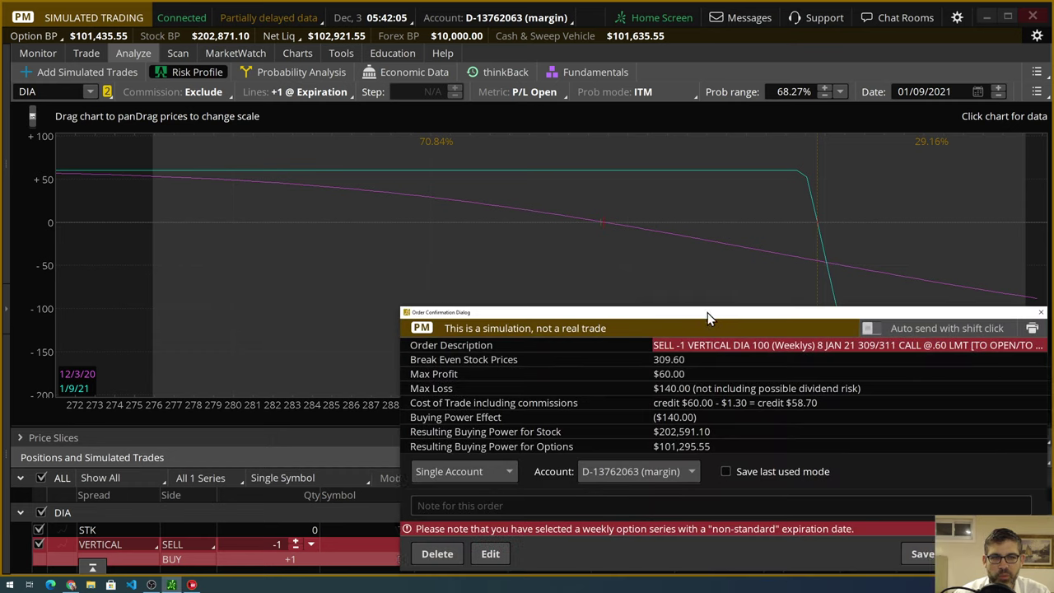
drag(657, 312, 552, 222)
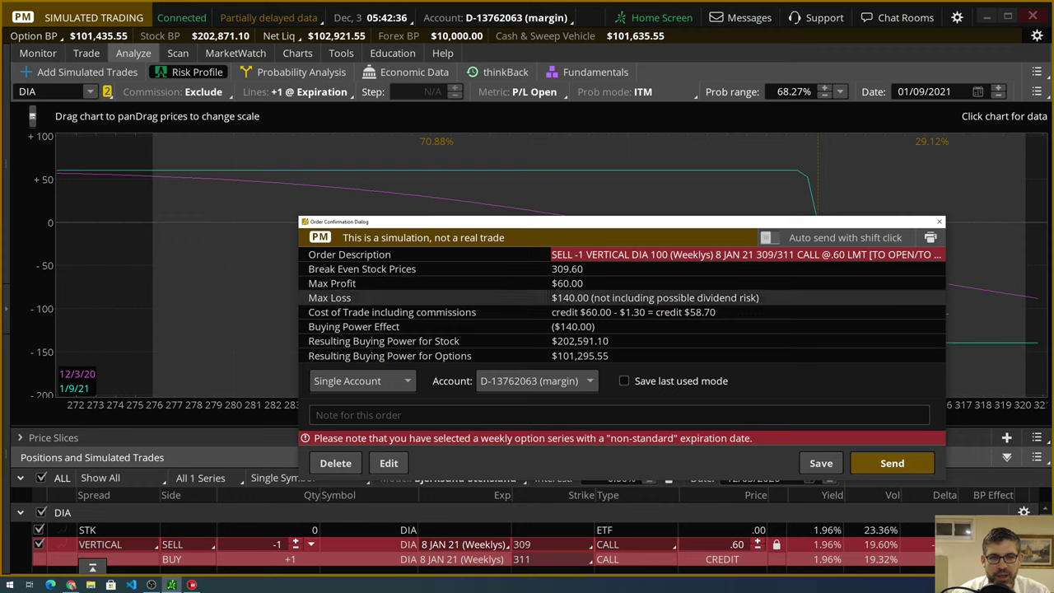
click(892, 463)
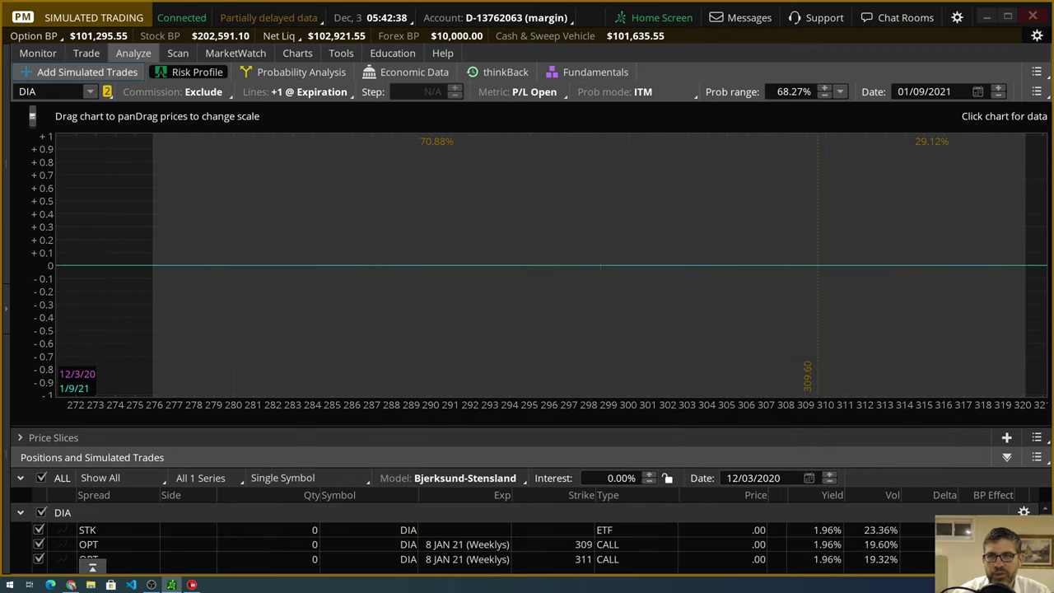
- Check the working DIA order in the account's activity and positions, and switch to the IRA account
click(38, 53)
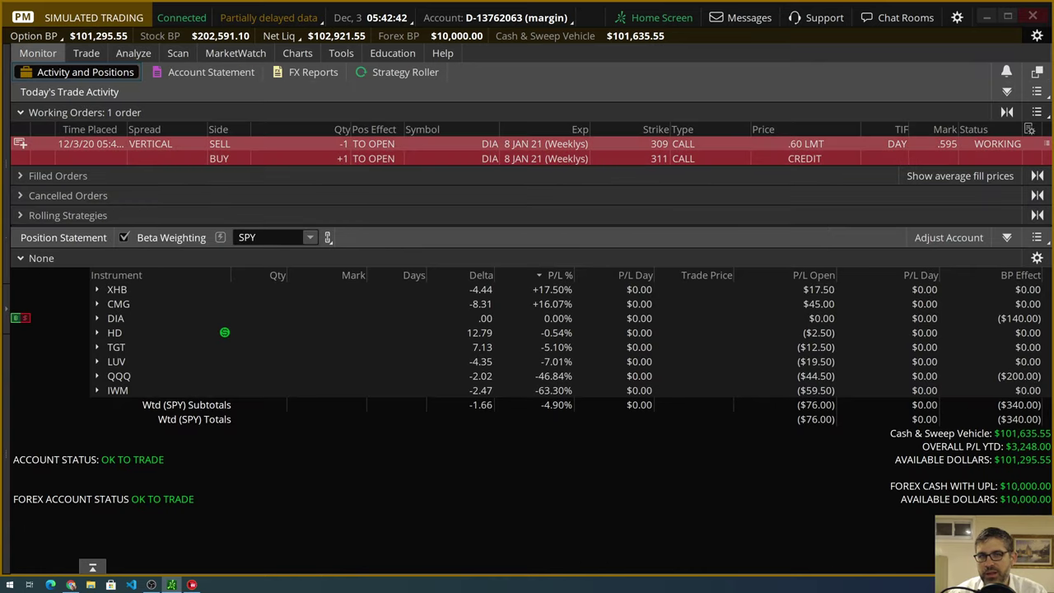
click(494, 18)
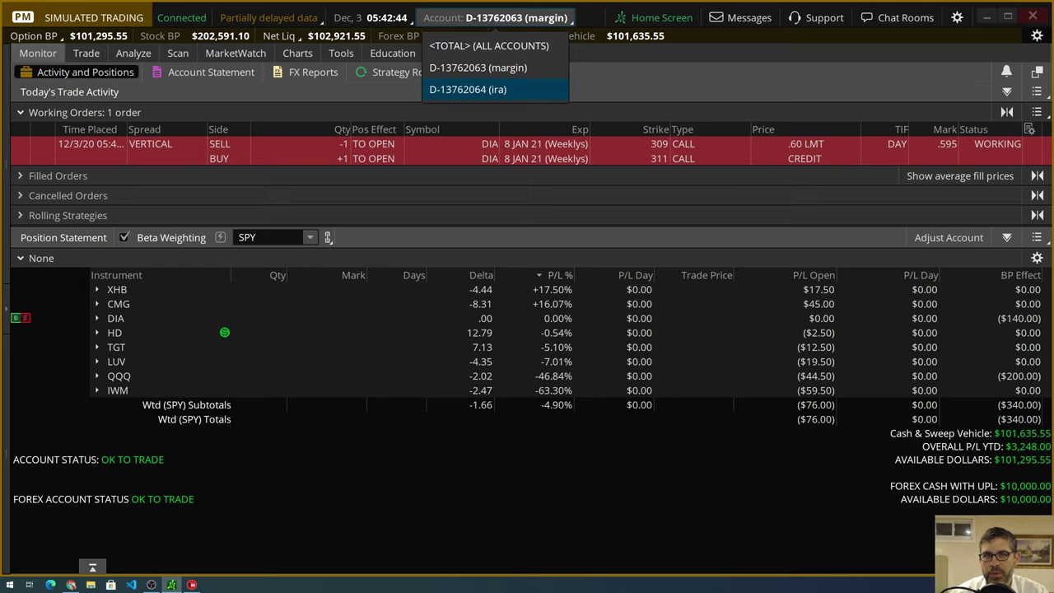
click(468, 89)
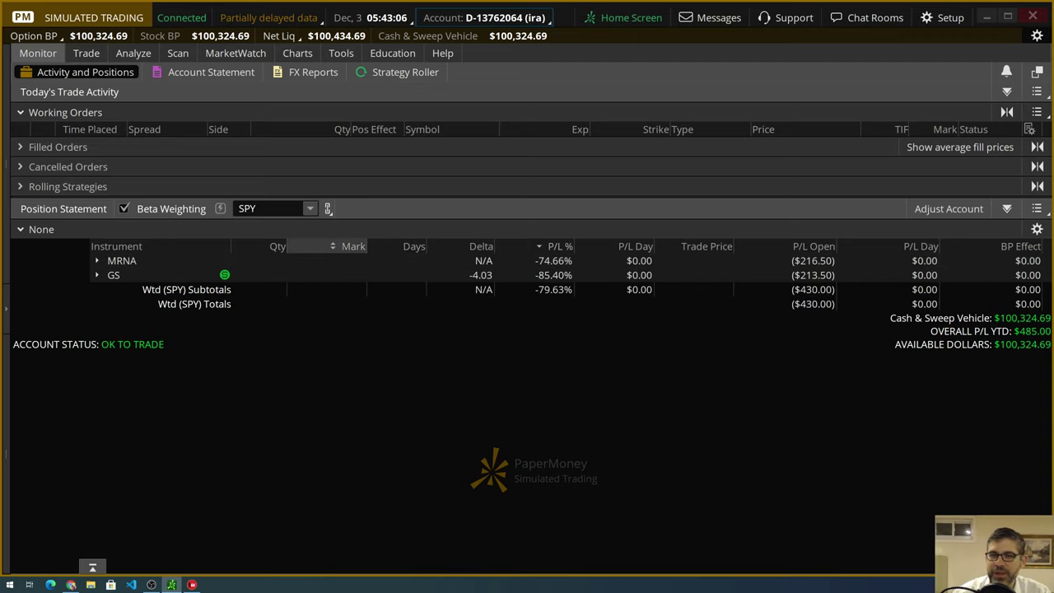
- In the DIA option chain for simulated trades, collapse the 8 JAN 21 expiration and expand the 15 JAN 21 strikes
click(133, 53)
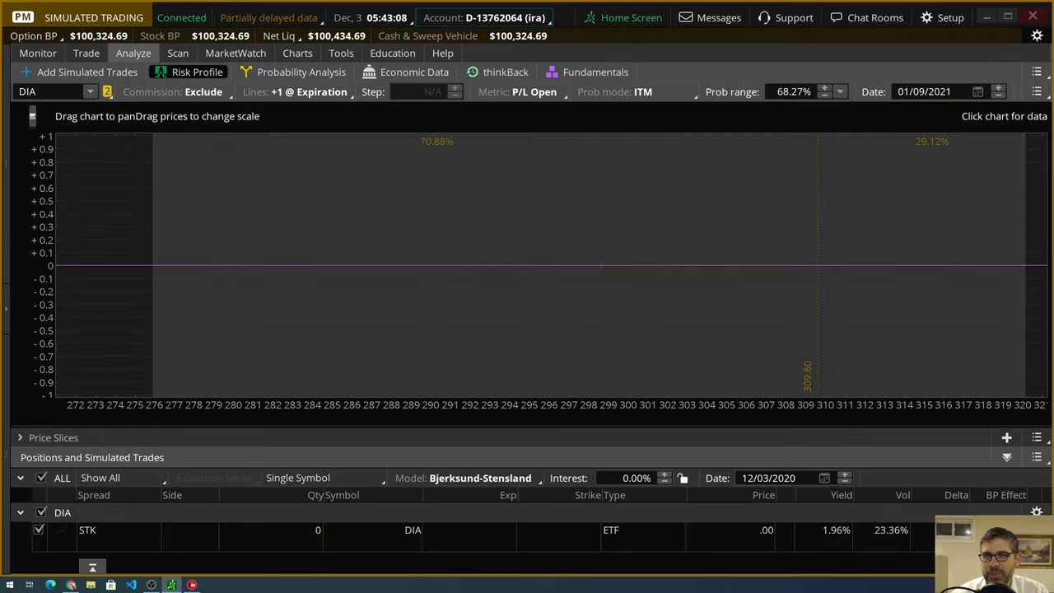
click(82, 71)
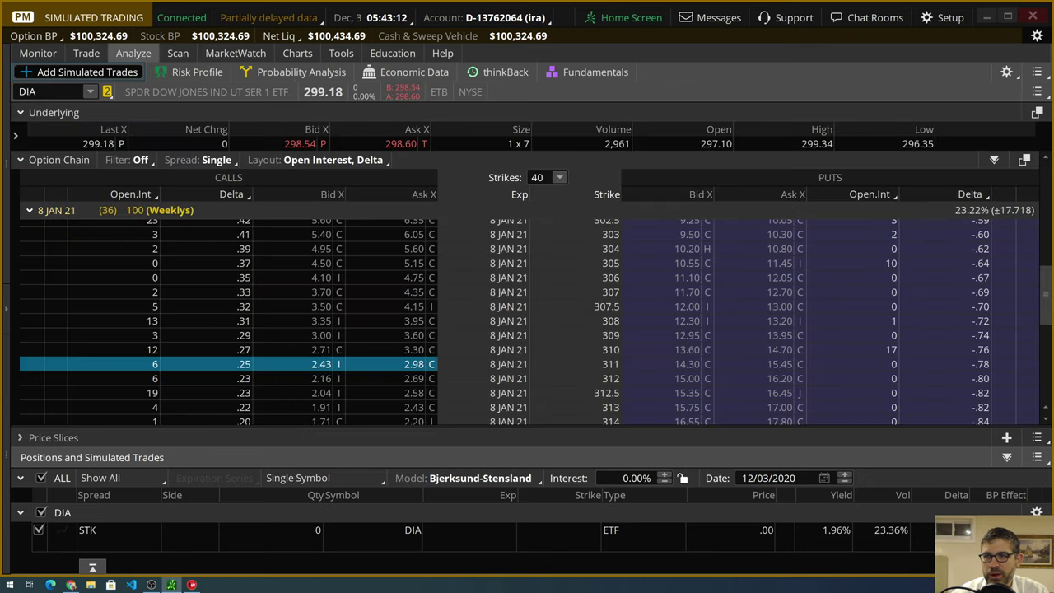
click(29, 210)
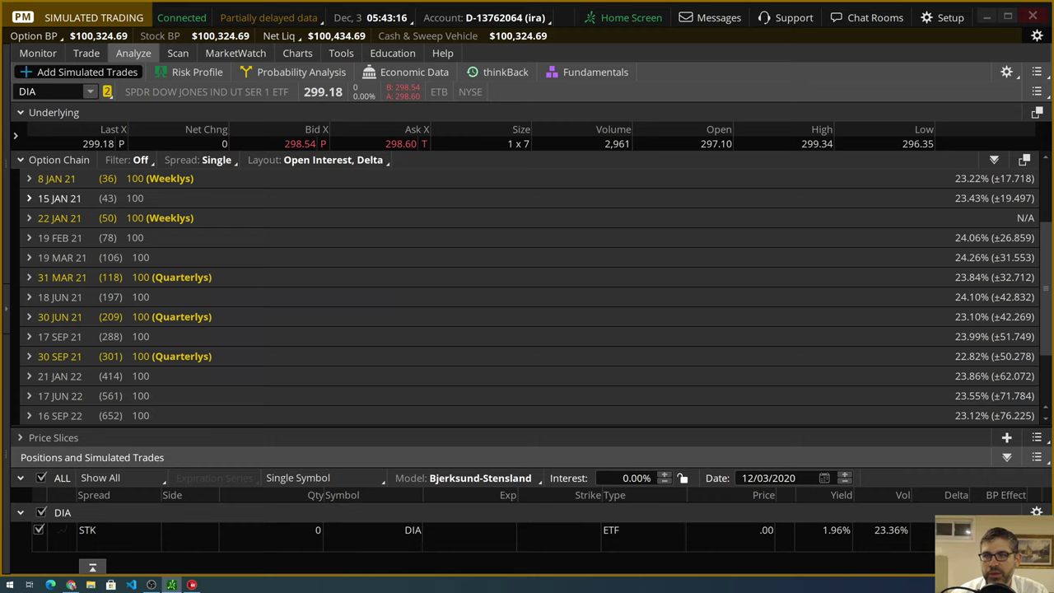
click(29, 197)
scroll(535, 321, down, 1)
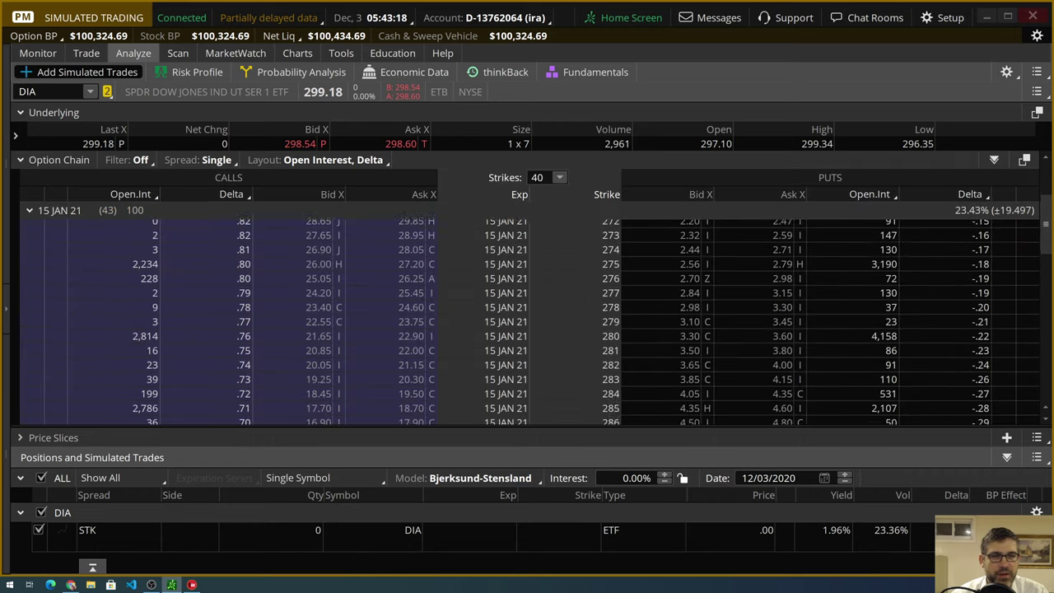
scroll(536, 321, down, 8)
scroll(535, 321, up, 1)
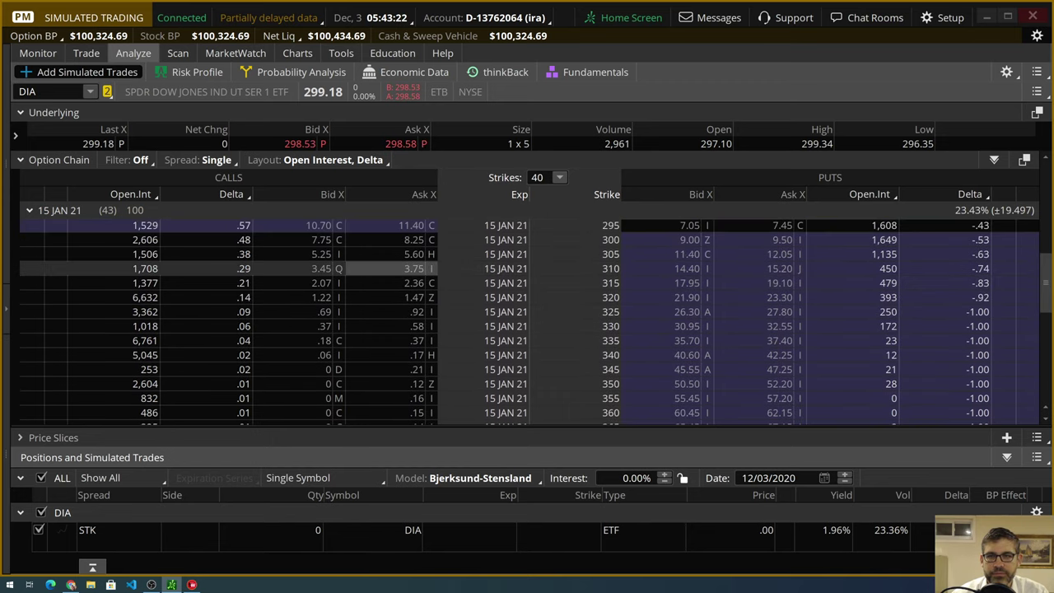
- Add a simulated 15 JAN 21 vertical call spread on DIA, selling the 310 call and buying the 315 call
click(321, 269)
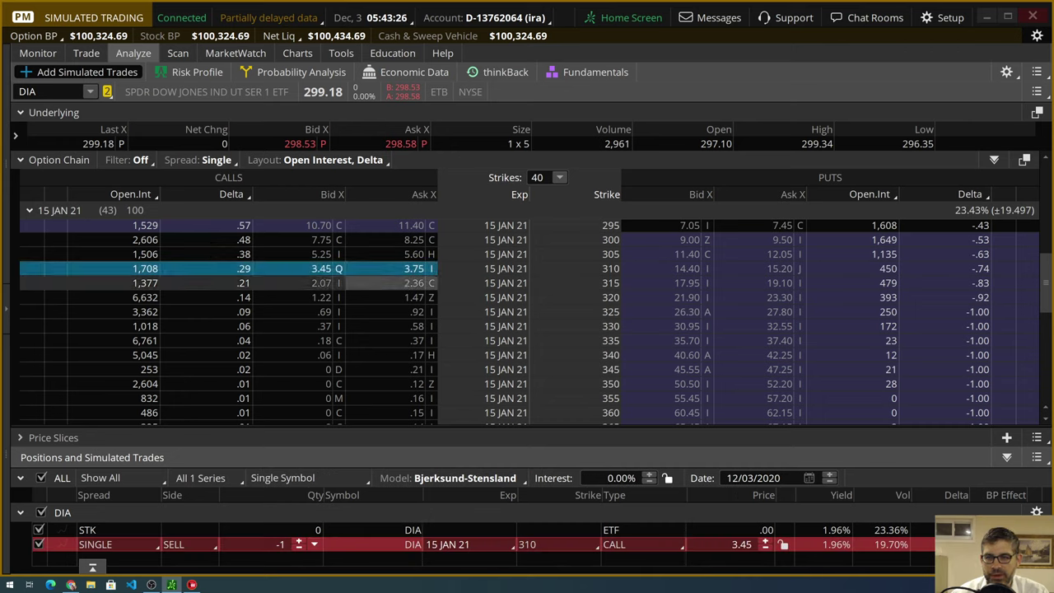
key(alt)
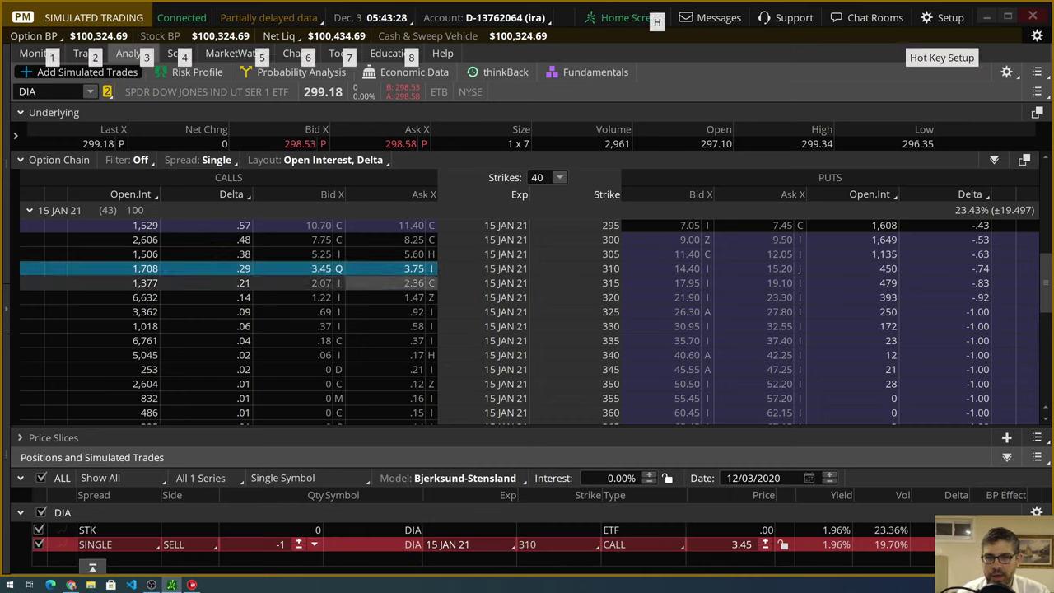
ctrl+click(412, 282)
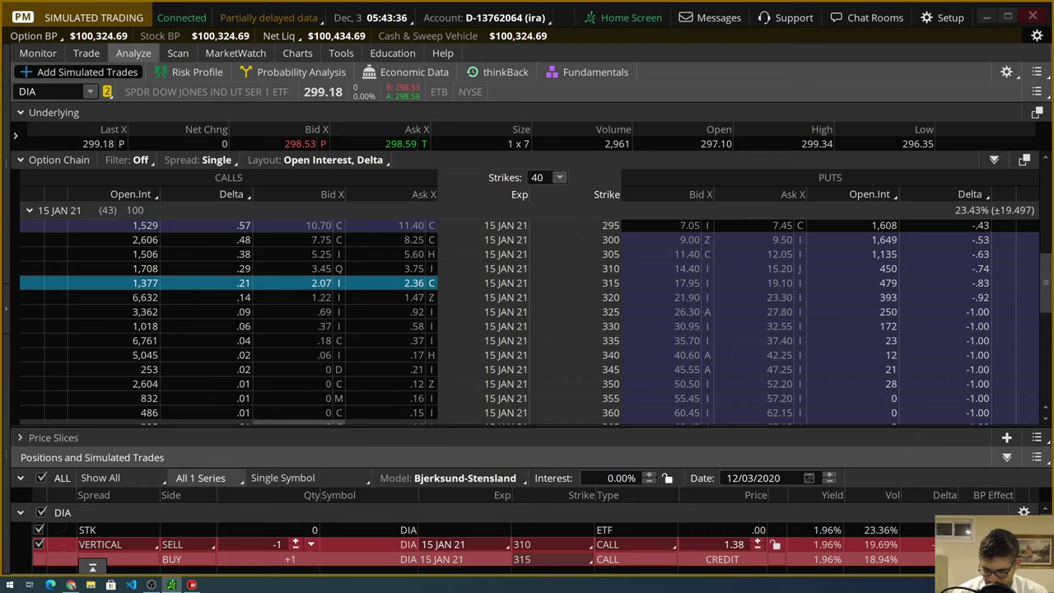
- Multiply the spread's 1.38 credit by 3 in the Windows Calculator, and close the calculator
key(super)
text(calc)
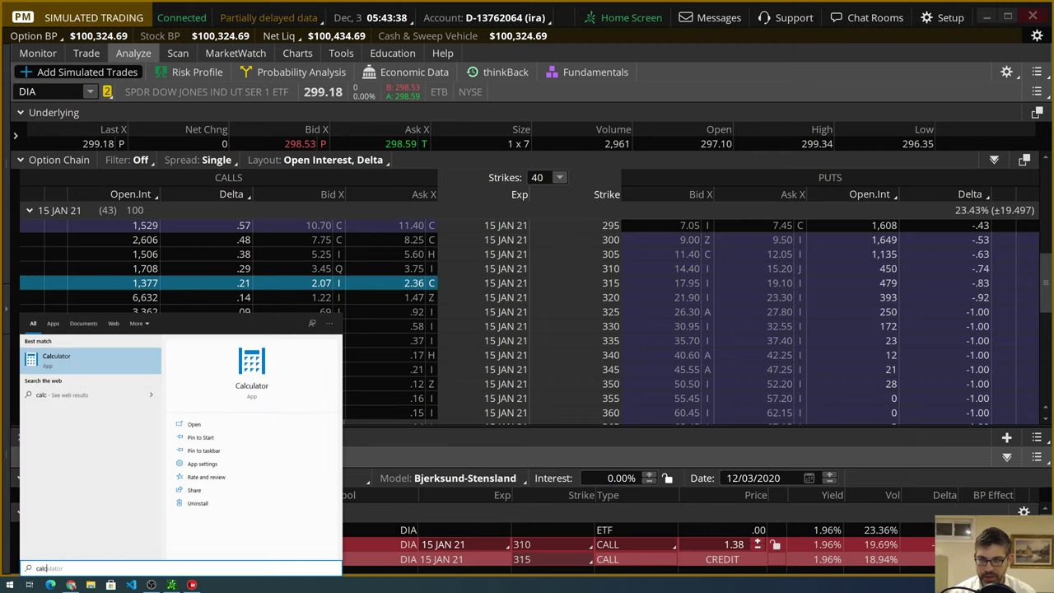
key(Return)
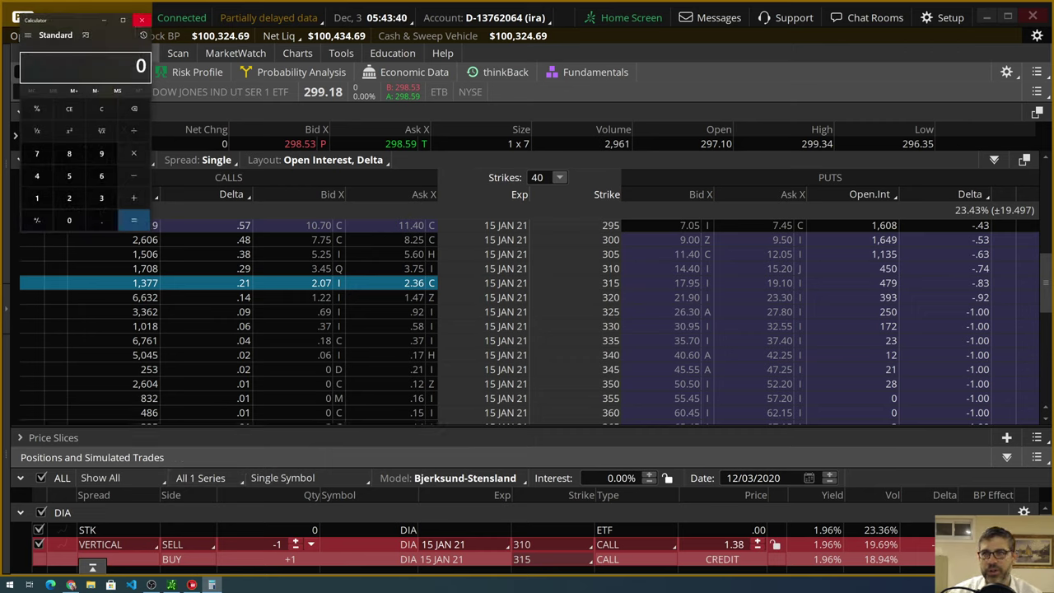
drag(80, 22, 506, 142)
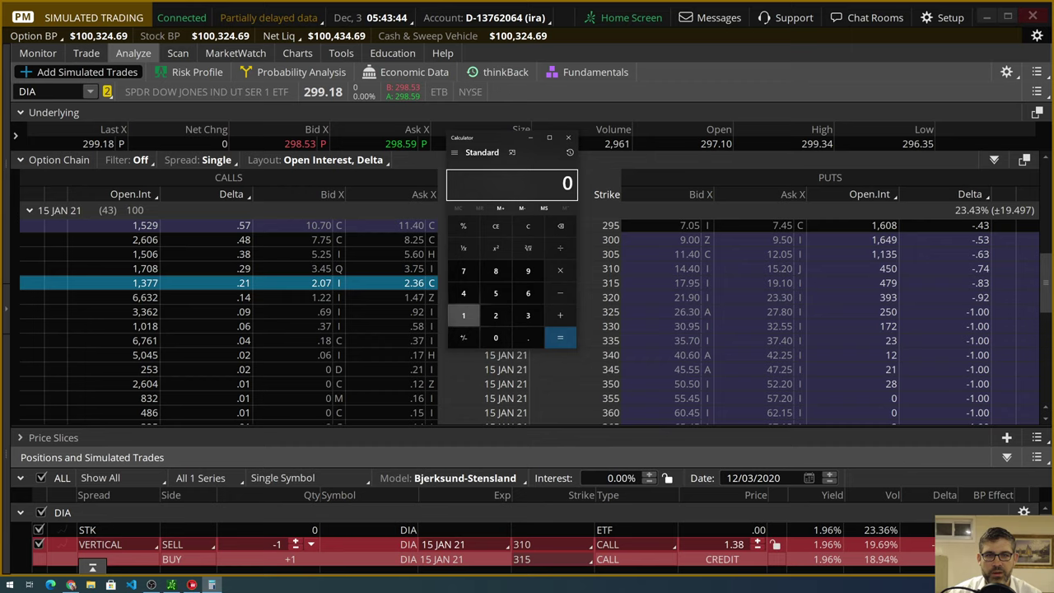
click(463, 316)
click(528, 338)
click(528, 316)
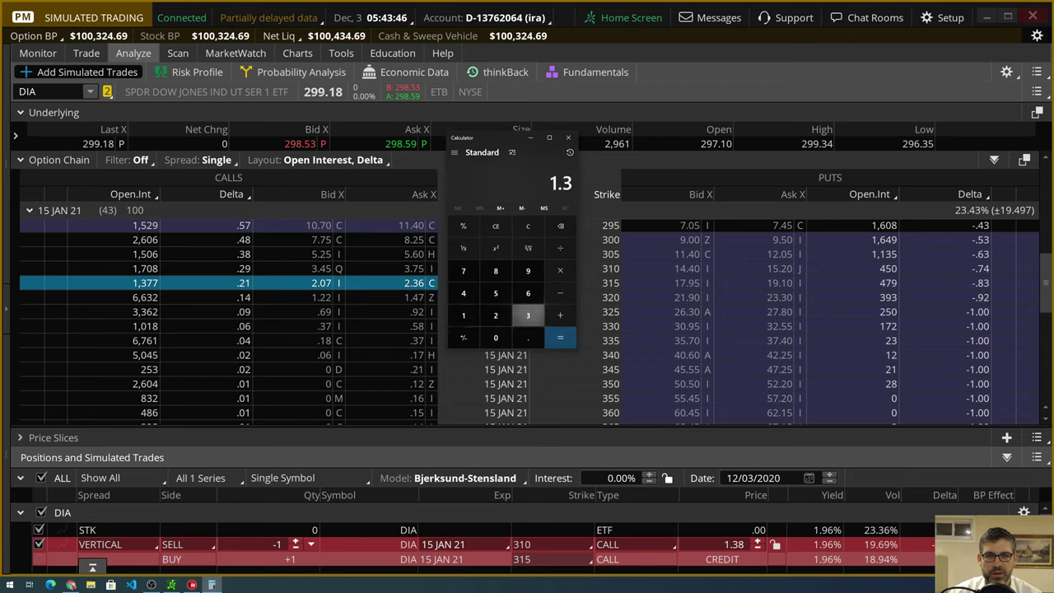
click(496, 271)
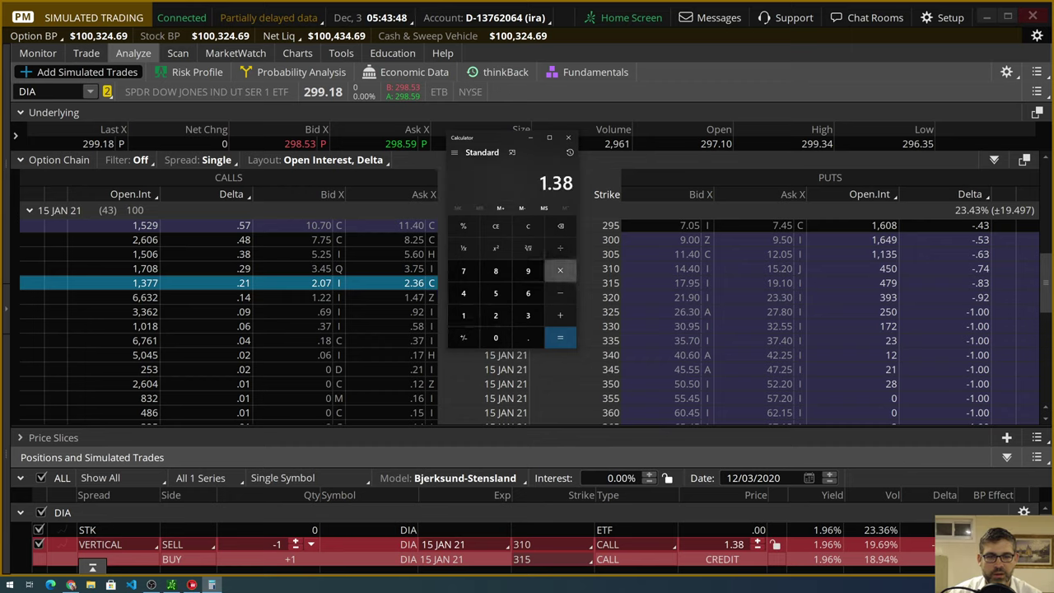
click(560, 270)
click(528, 316)
click(560, 338)
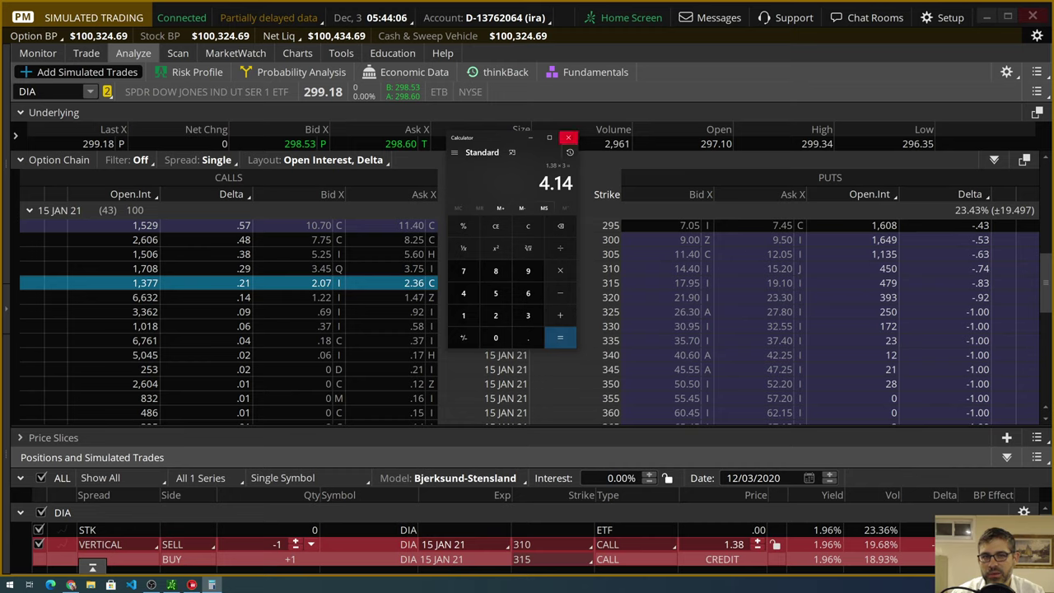
click(569, 137)
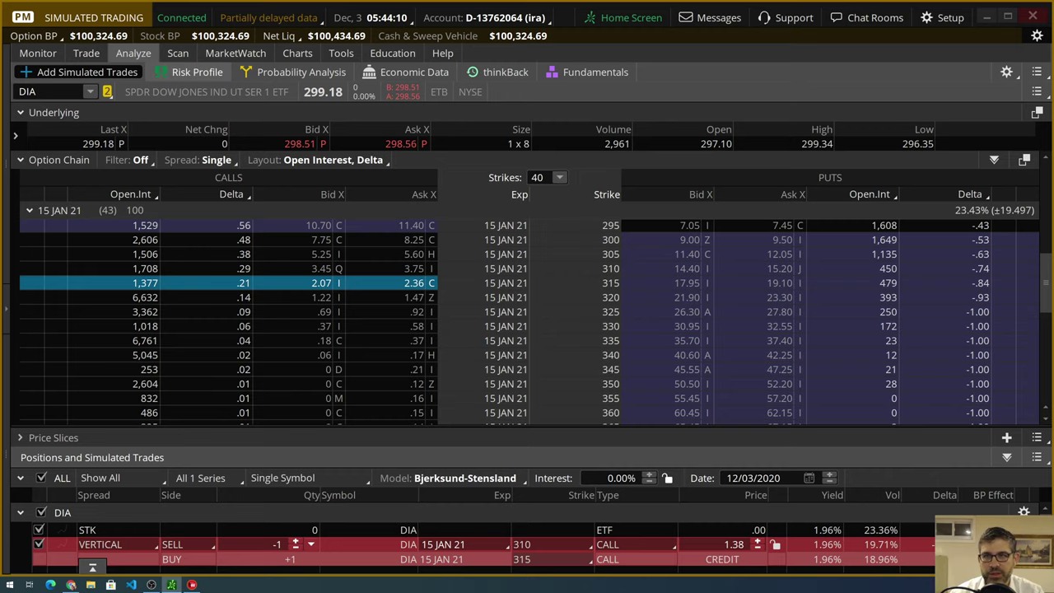
- Show the risk profile of the 310/315 call spread and set its chart date to 01/16/2021
click(196, 71)
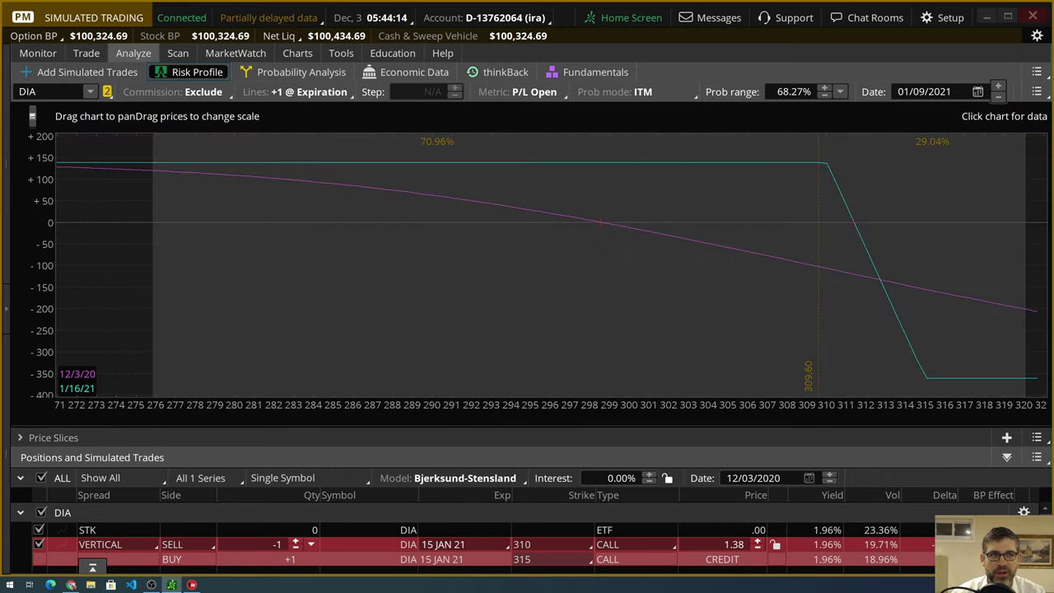
click(978, 91)
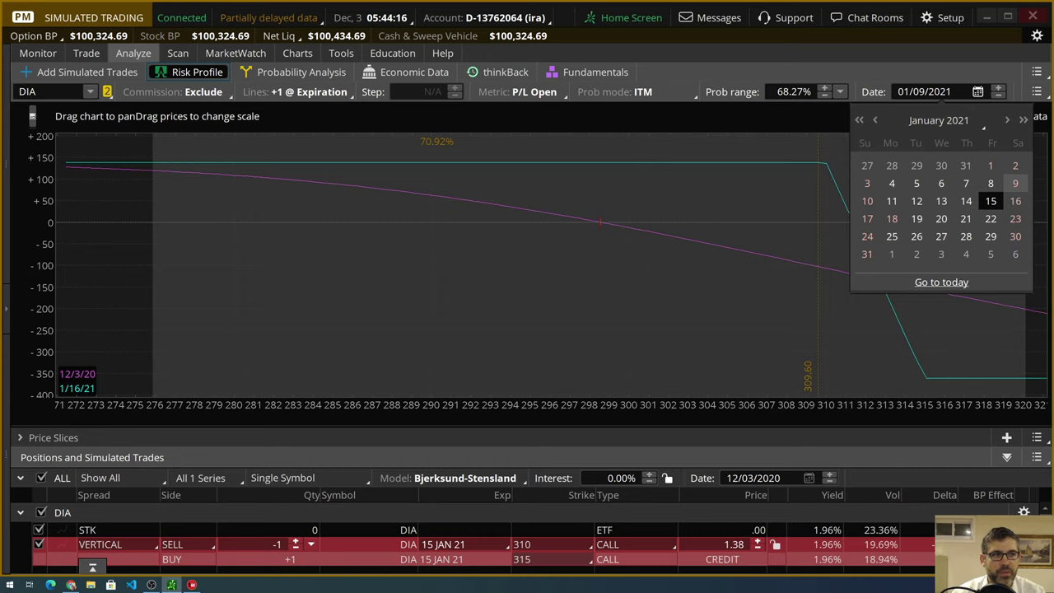
click(1016, 201)
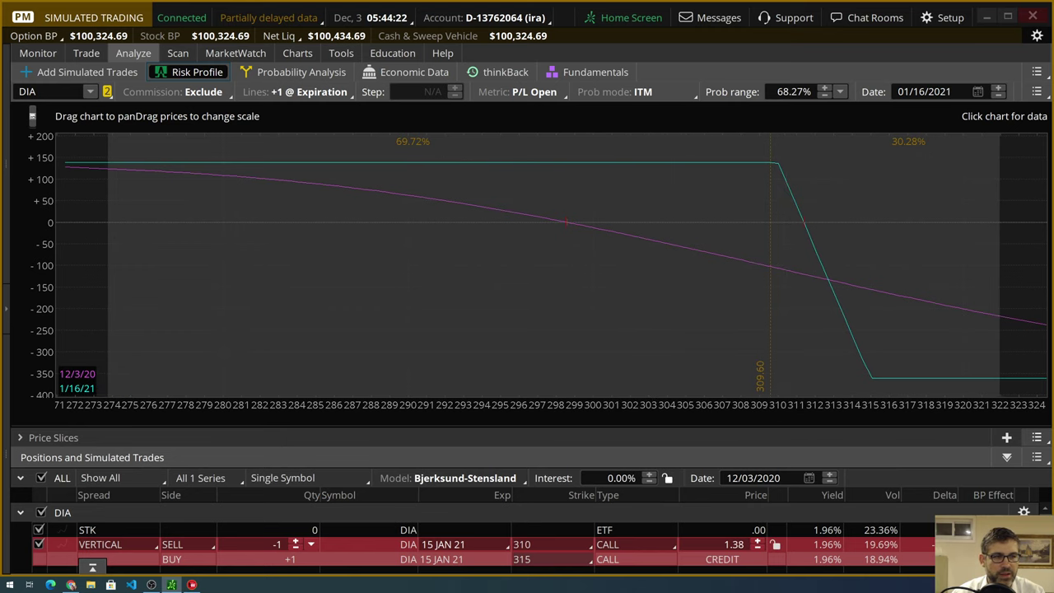
- Set the risk profile's price slice to the spread's break-even for the 1/16/21 line
click(1037, 437)
mouse_move(931, 465)
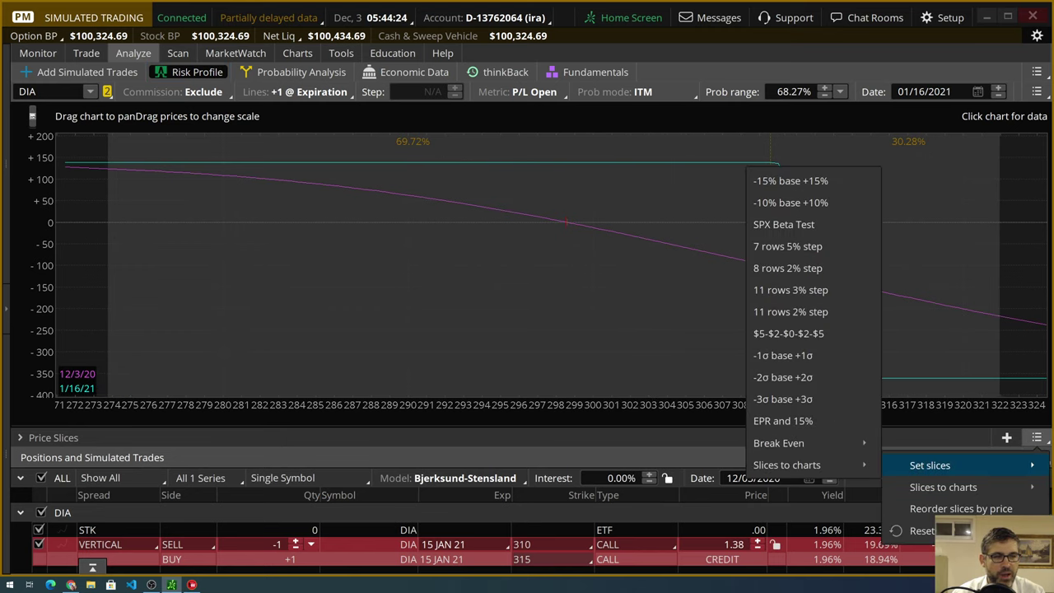
mouse_move(780, 444)
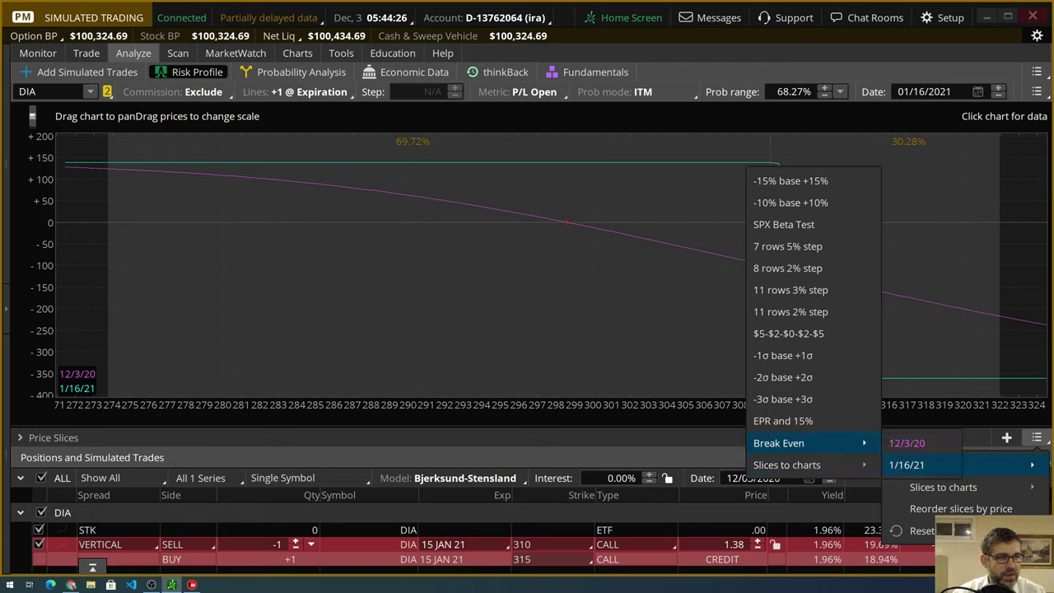
click(907, 464)
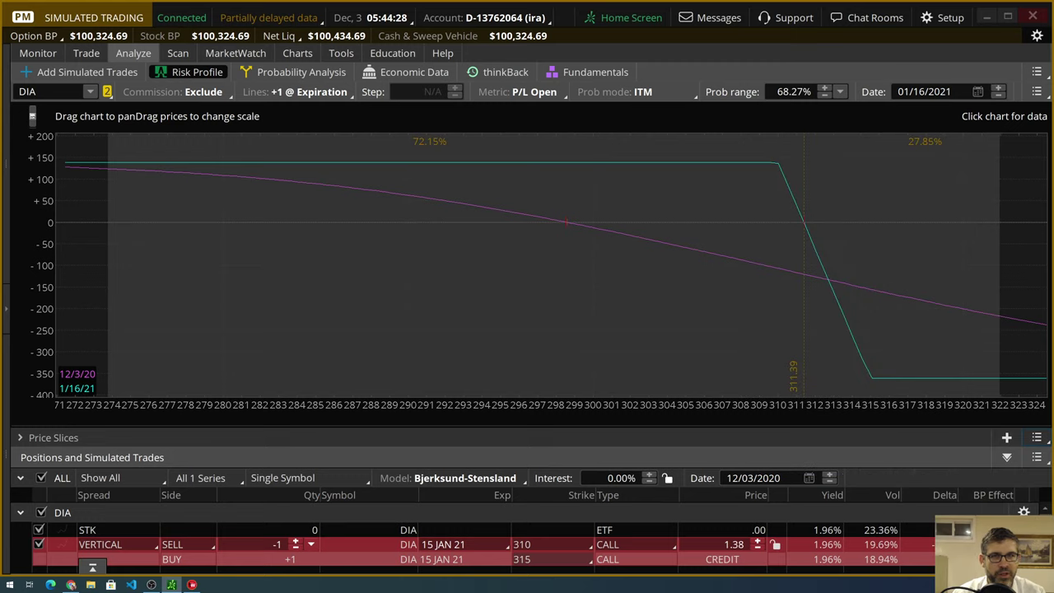
mouse_move(874, 284)
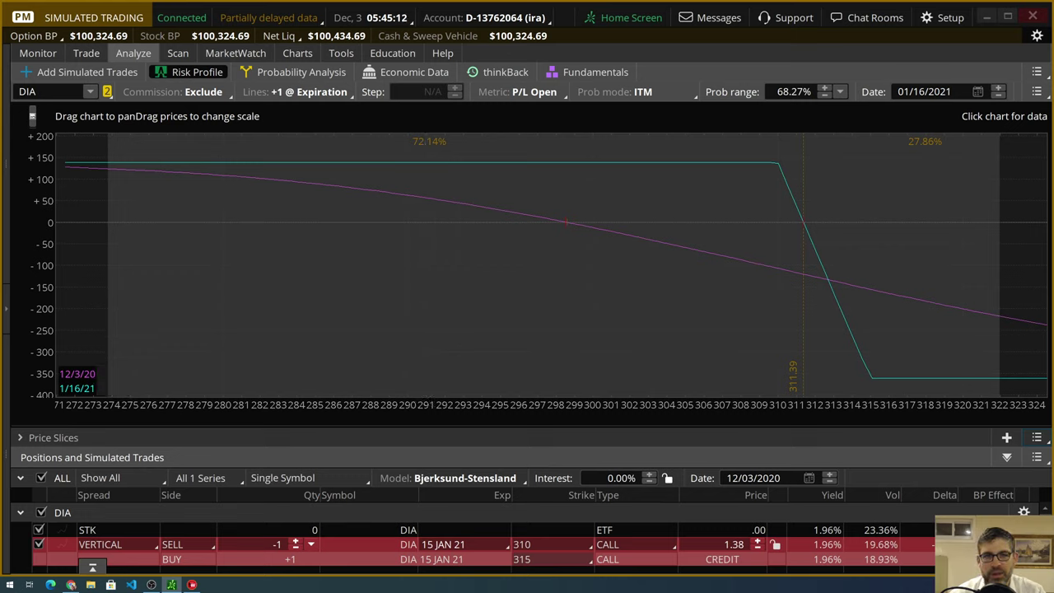
- Confirm and send the simulated order selling one DIA 15 JAN 21 310/315 call vertical at a 1.38 limit in the IRA account
right_click(725, 545)
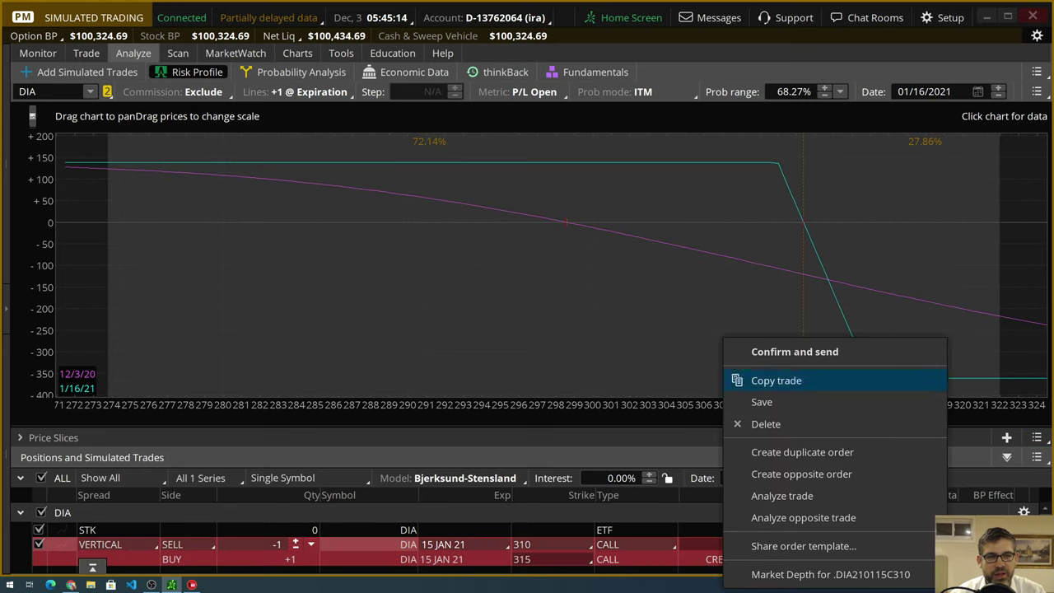
click(795, 351)
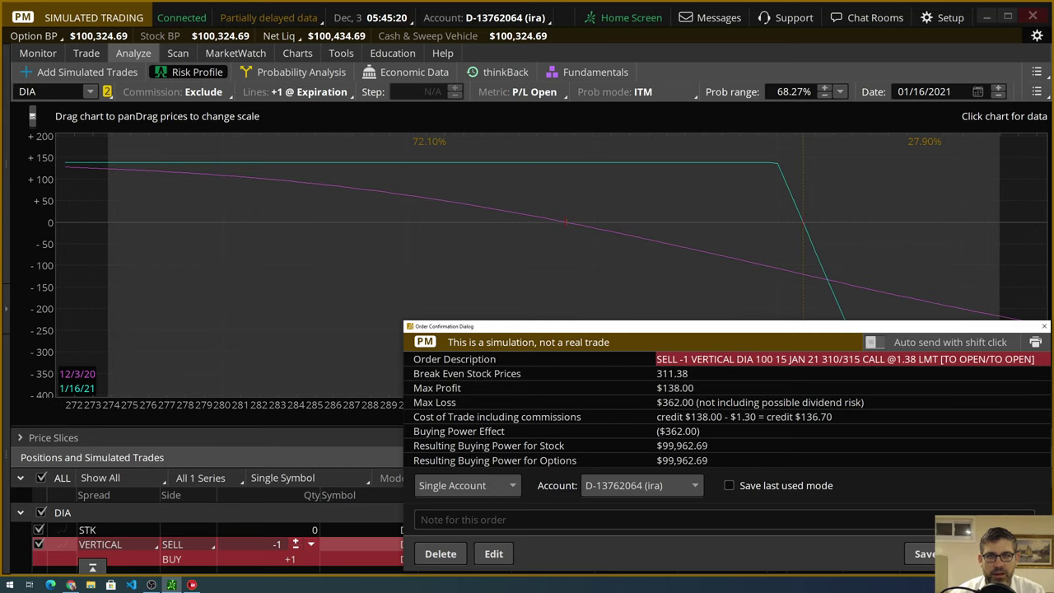
key(Return)
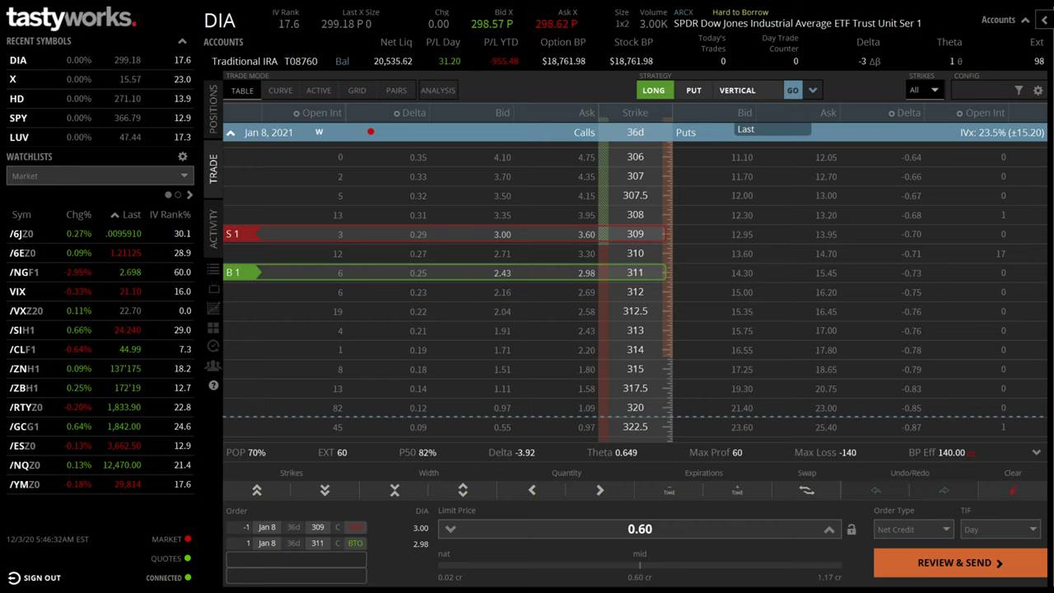
- In tastyworks, clear the Jan 8 DIA order and build a Jan 15, 2021 call spread, selling the 310 and buying the 315
click(1013, 491)
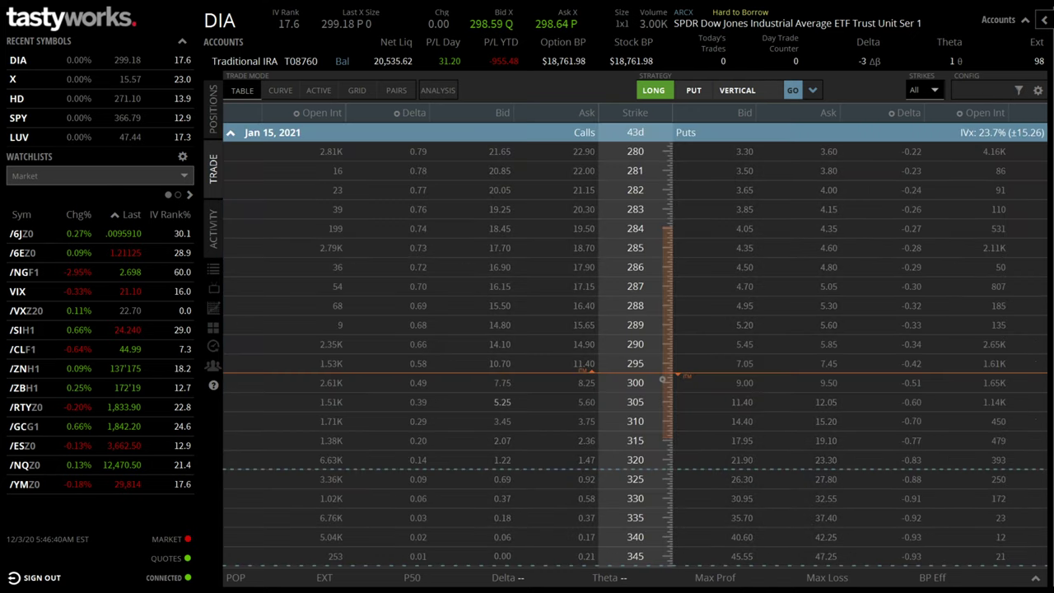
click(503, 403)
click(586, 338)
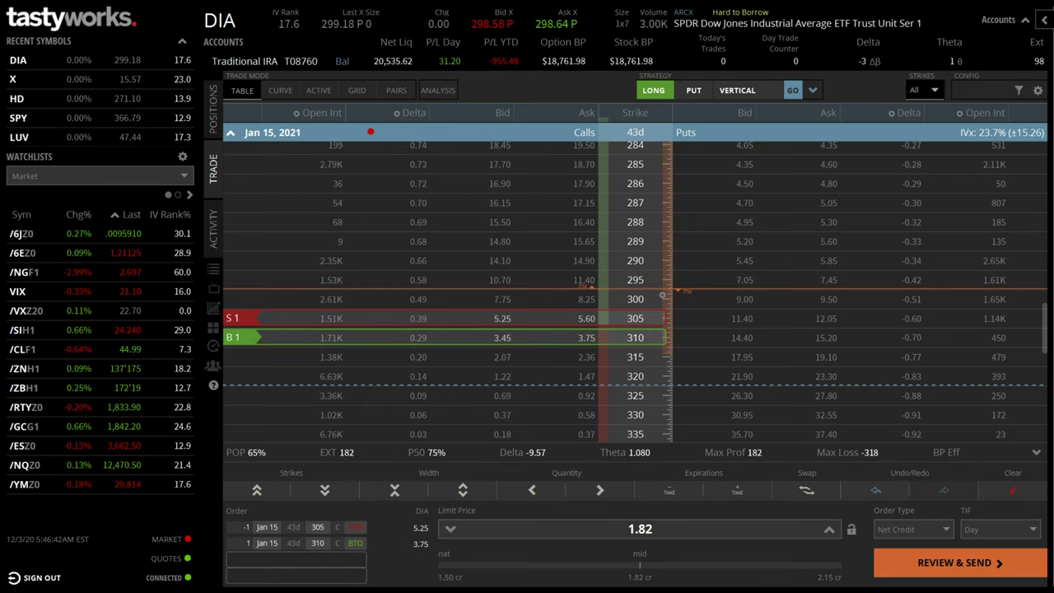
click(325, 490)
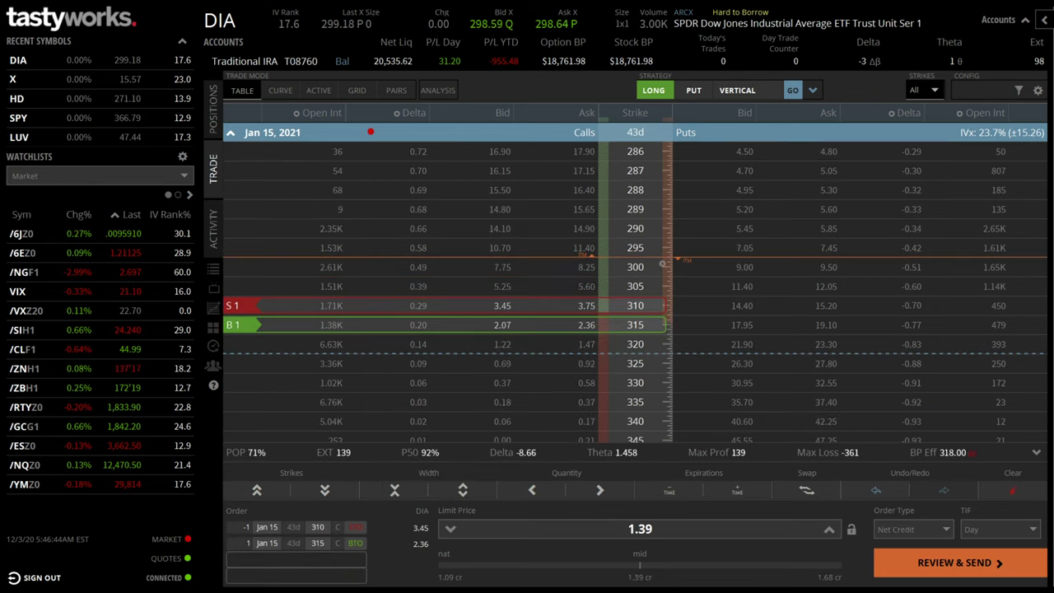